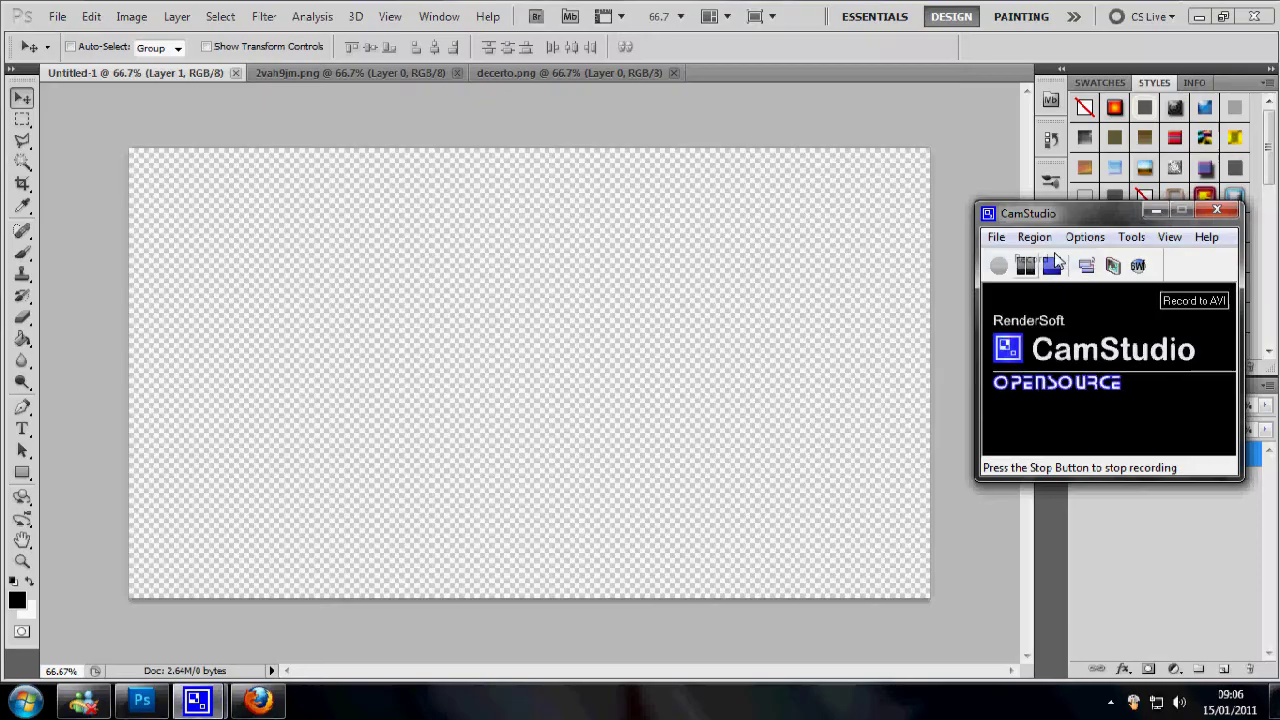
Fill the banner canvas black and drag the silver 3D emblem in from decerto.png.
click(22, 339)
click(378, 329)
click(342, 77)
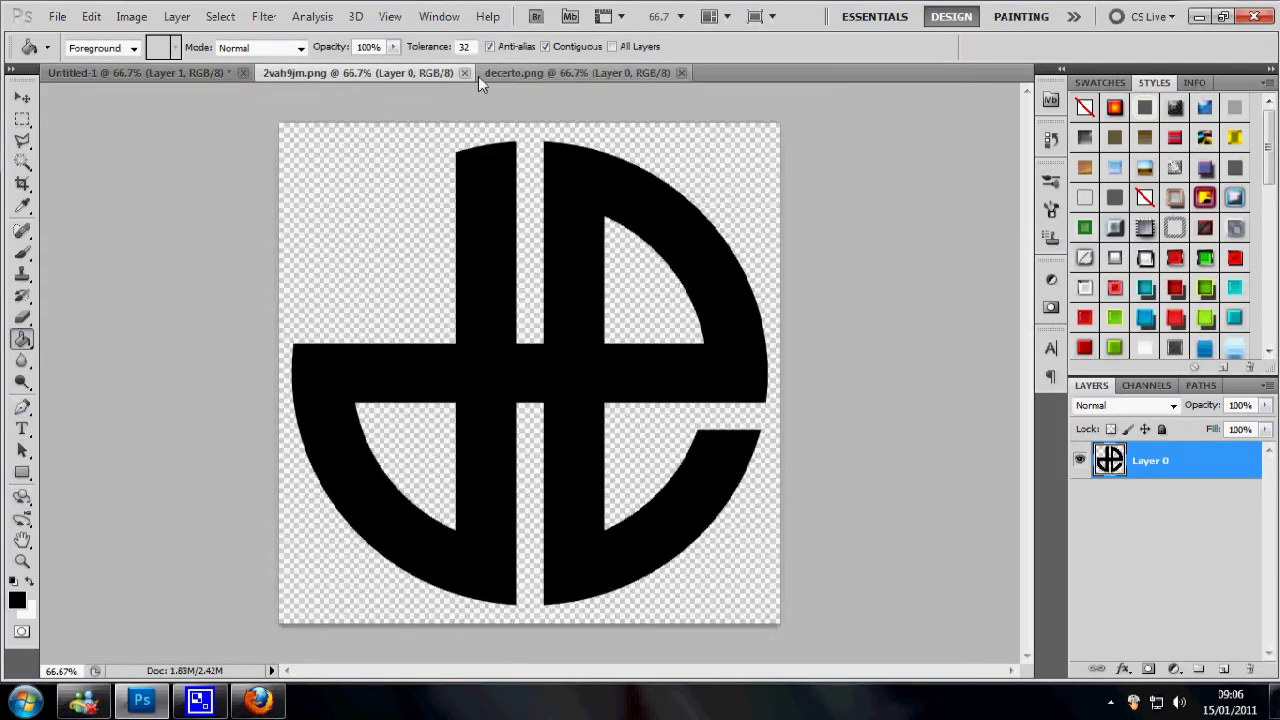
click(500, 73)
click(22, 97)
mouse_move(497, 300)
mouse_down()
mouse_move(583, 385)
mouse_move(566, 322)
mouse_up()
Scale the emblem down to about 77% and move it left and up toward the centre.
key(ctrl+t)
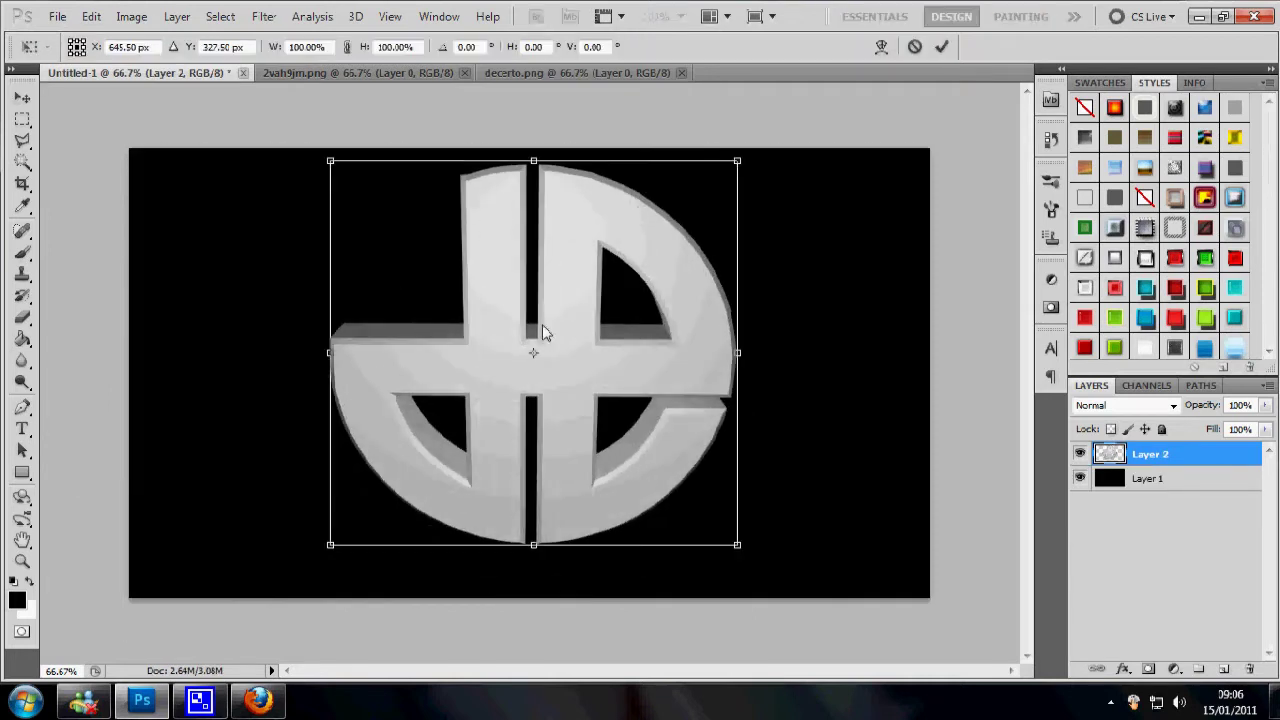
drag(330, 160, 423, 248)
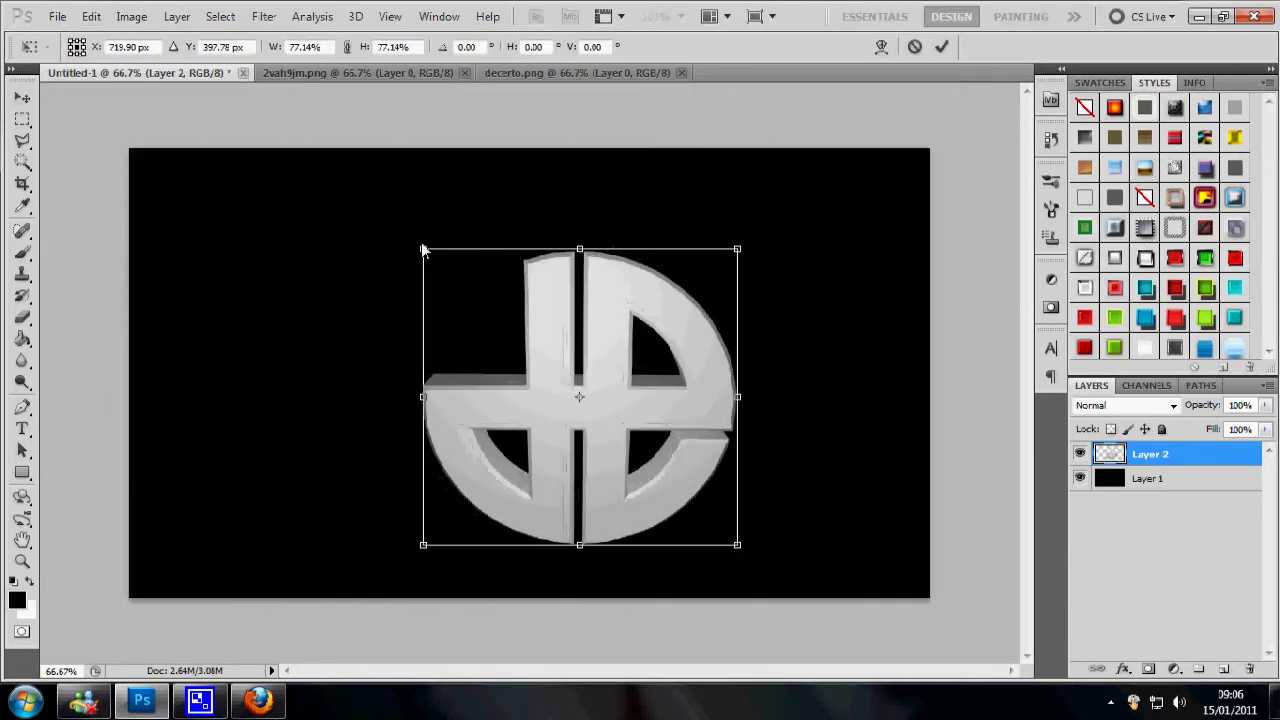
click(942, 46)
mouse_move(666, 320)
mouse_down()
mouse_move(526, 286)
mouse_move(547, 278)
mouse_up()
Type DECERTO below the emblem, enlarge it to 169.85 pt, and position it underneath.
key(t)
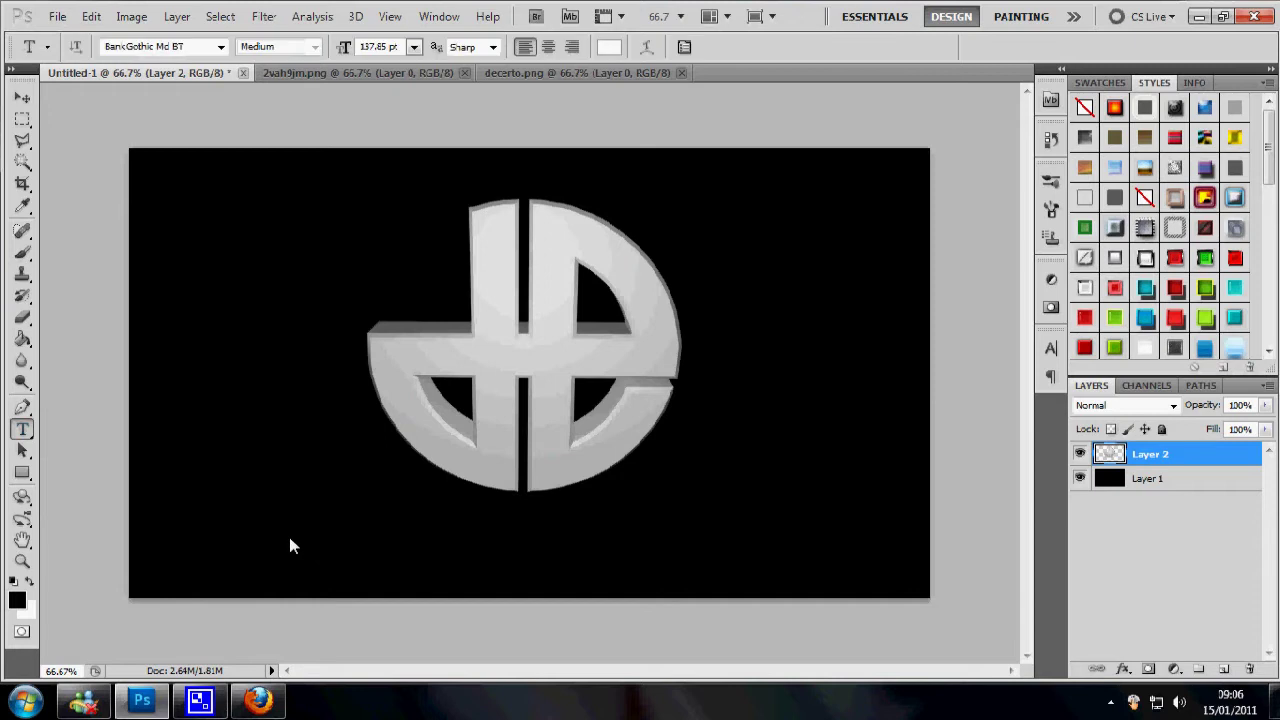
click(289, 537)
text(DECERTO)
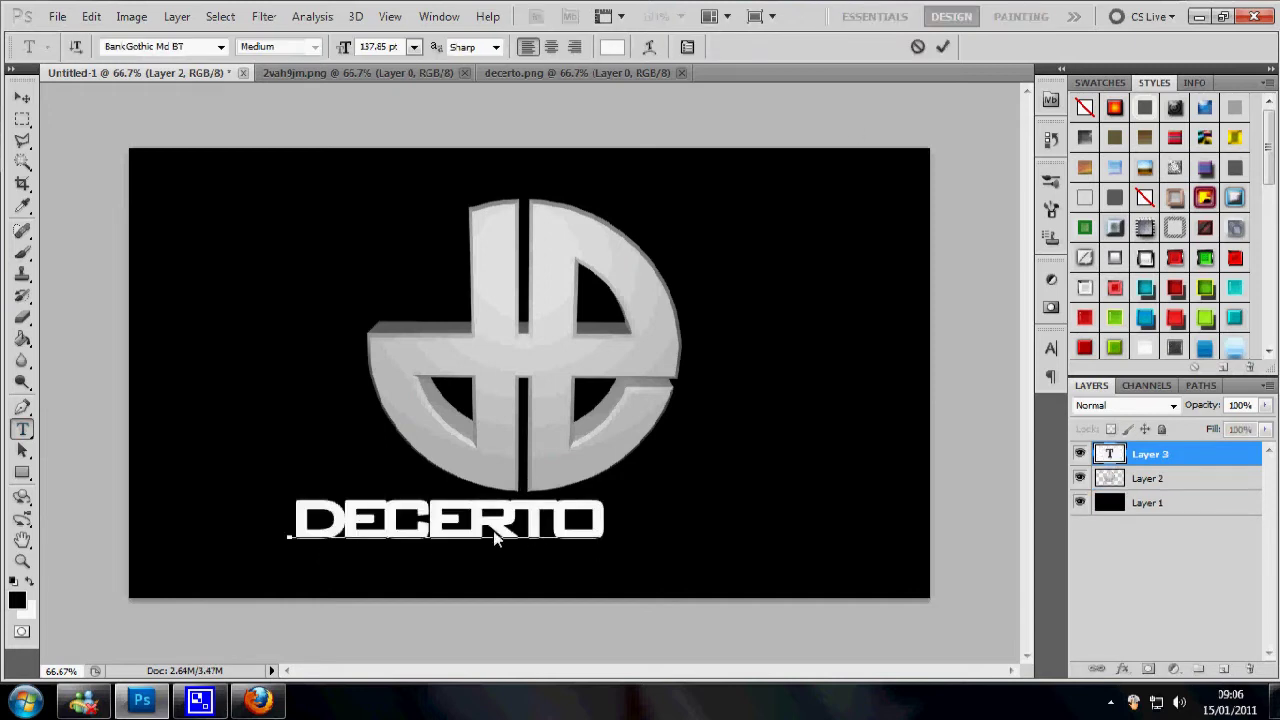
double_click(503, 530)
drag(349, 50, 375, 50)
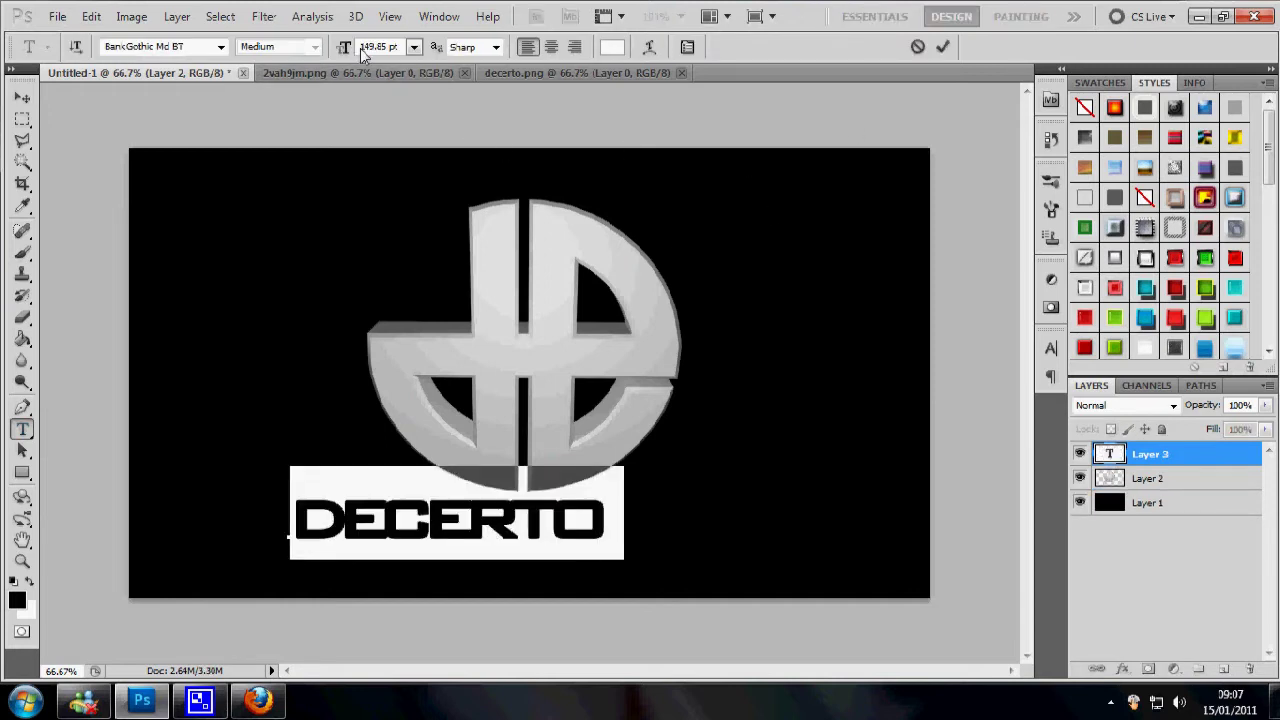
click(22, 97)
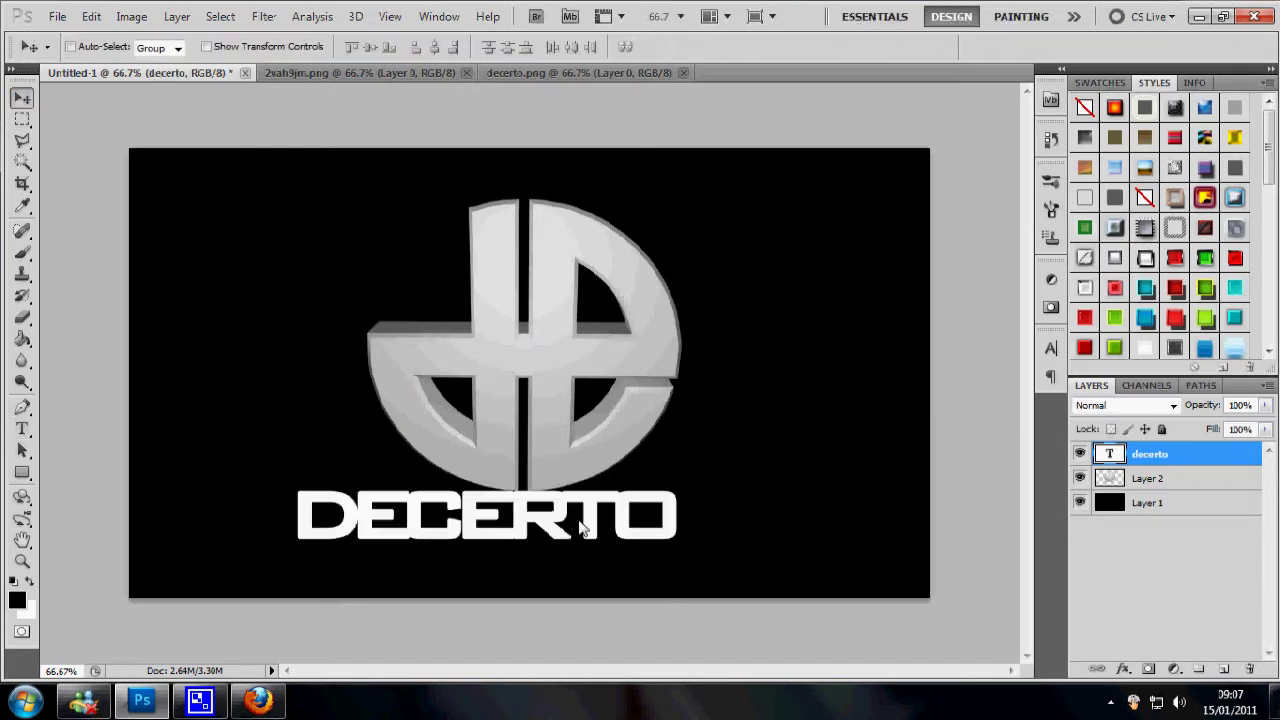
drag(580, 528, 608, 540)
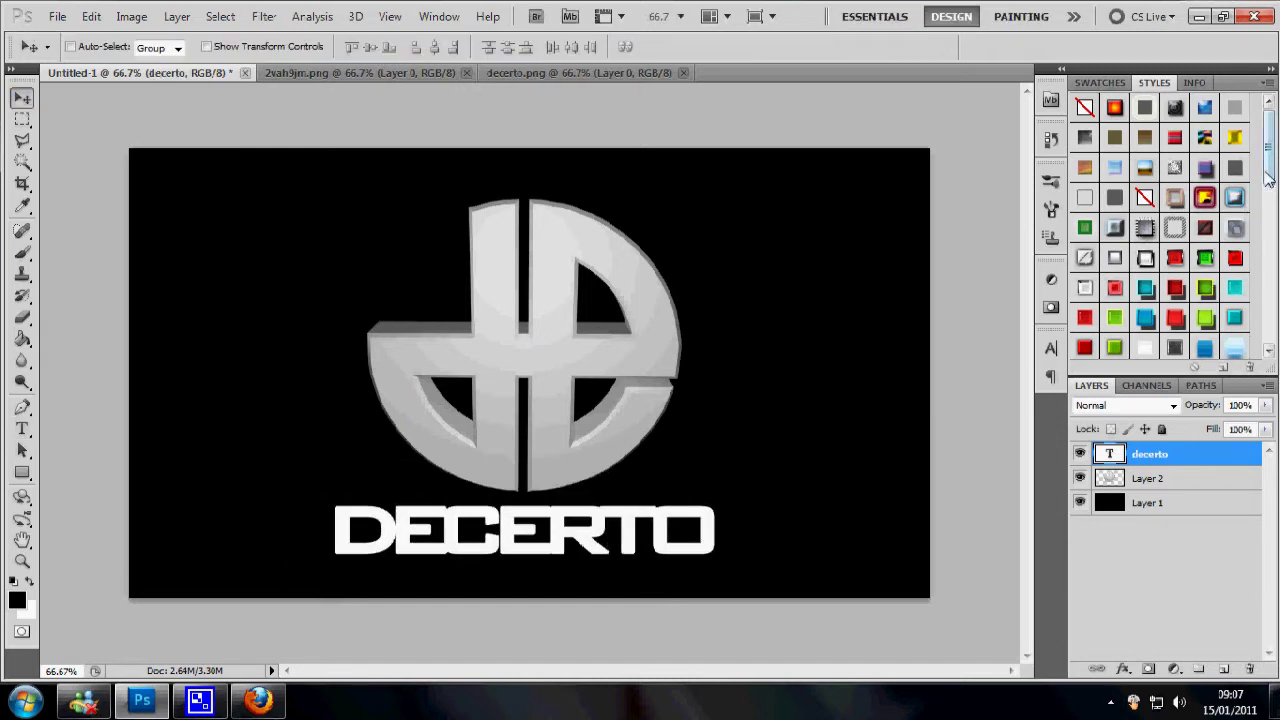
Apply a chrome style from the Styles panel to the DECERTO text.
scroll(1210, 230, down, 5)
click(1206, 168)
click(1206, 196)
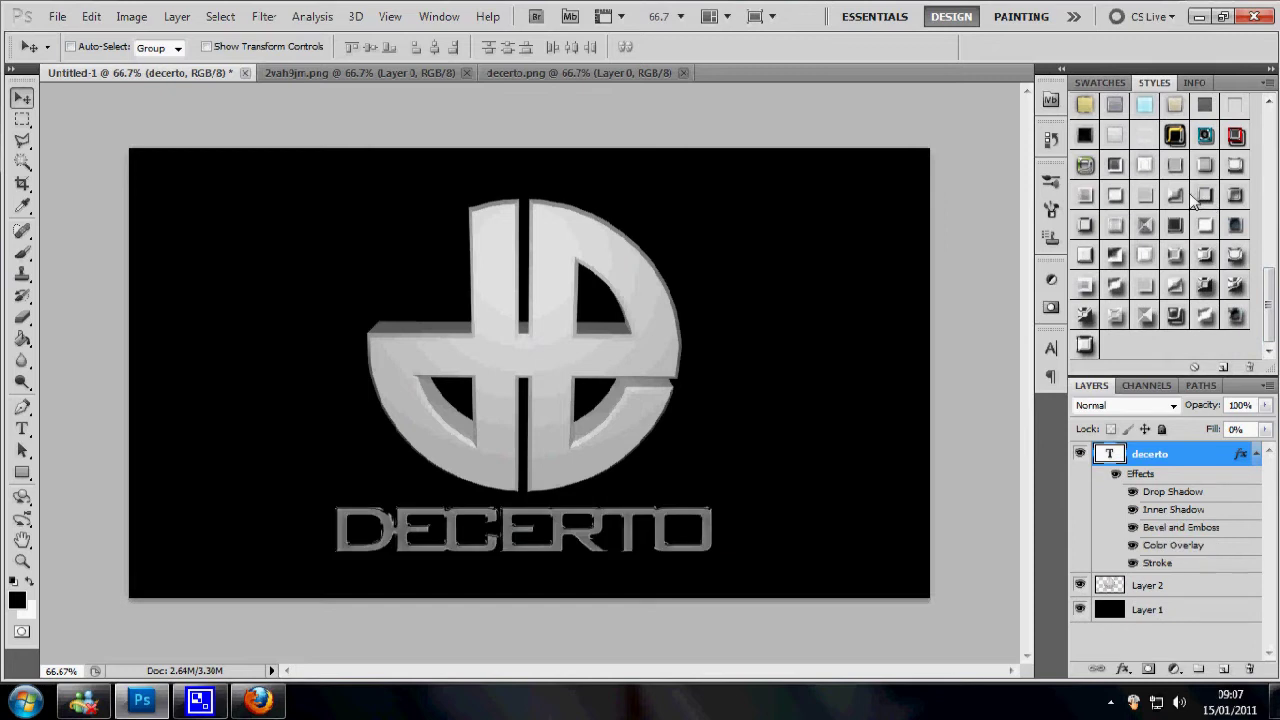
click(1145, 215)
click(1203, 166)
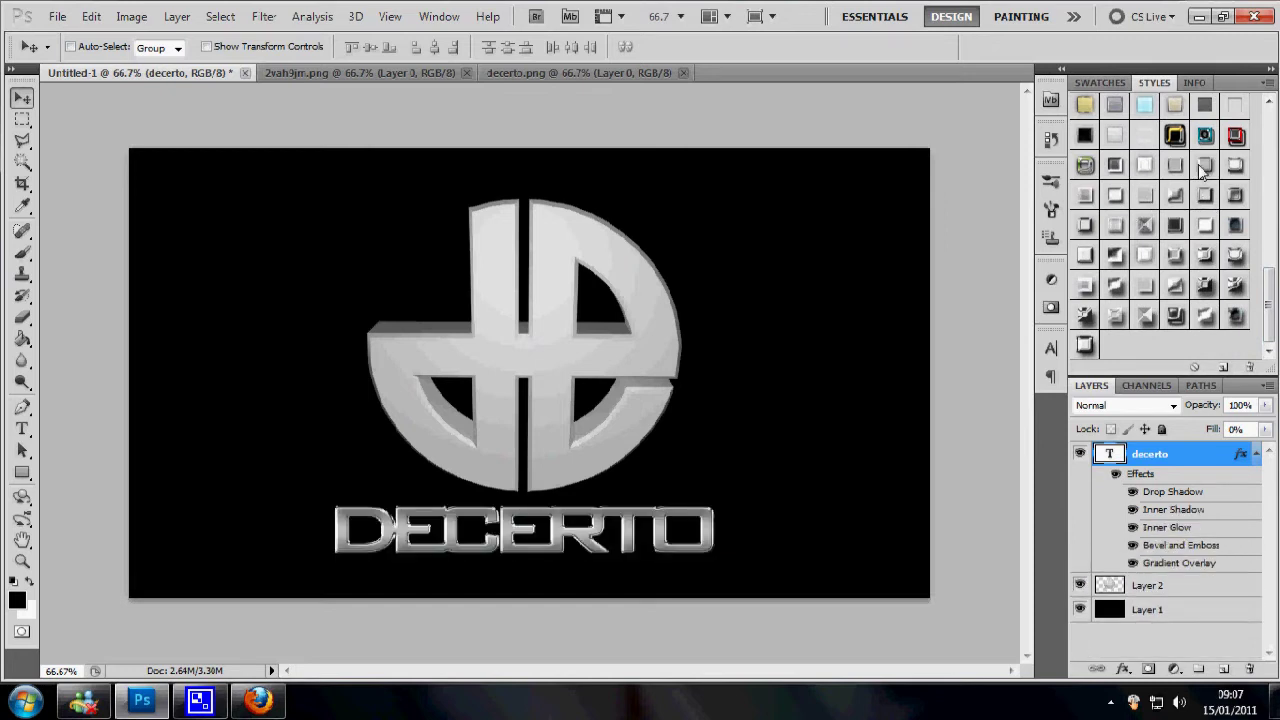
Bring the flat logo from 2vah9jm.png into the banner and place it behind the emblem.
click(425, 70)
mouse_move(457, 314)
mouse_down()
mouse_move(138, 84)
mouse_move(555, 368)
mouse_up()
drag(1150, 454, 1140, 622)
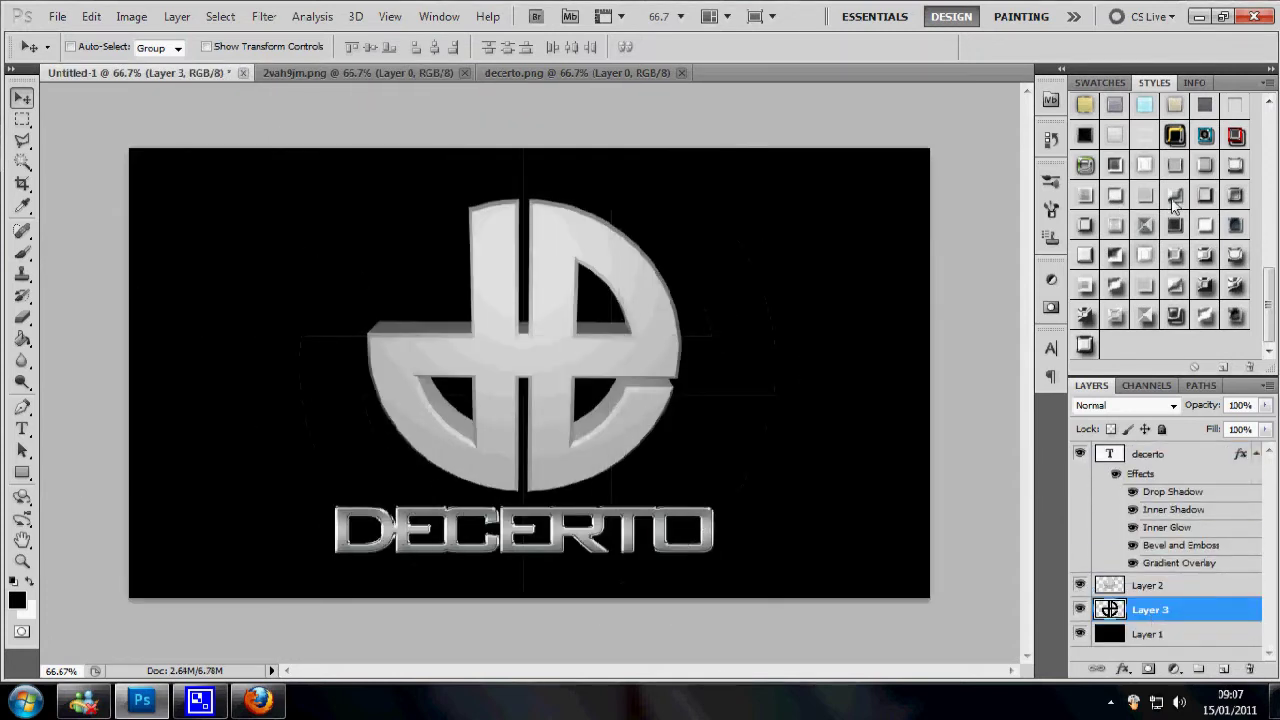
Bevel-style the background logo, fade it to 23% opacity, and rotate it about -38°.
click(1204, 168)
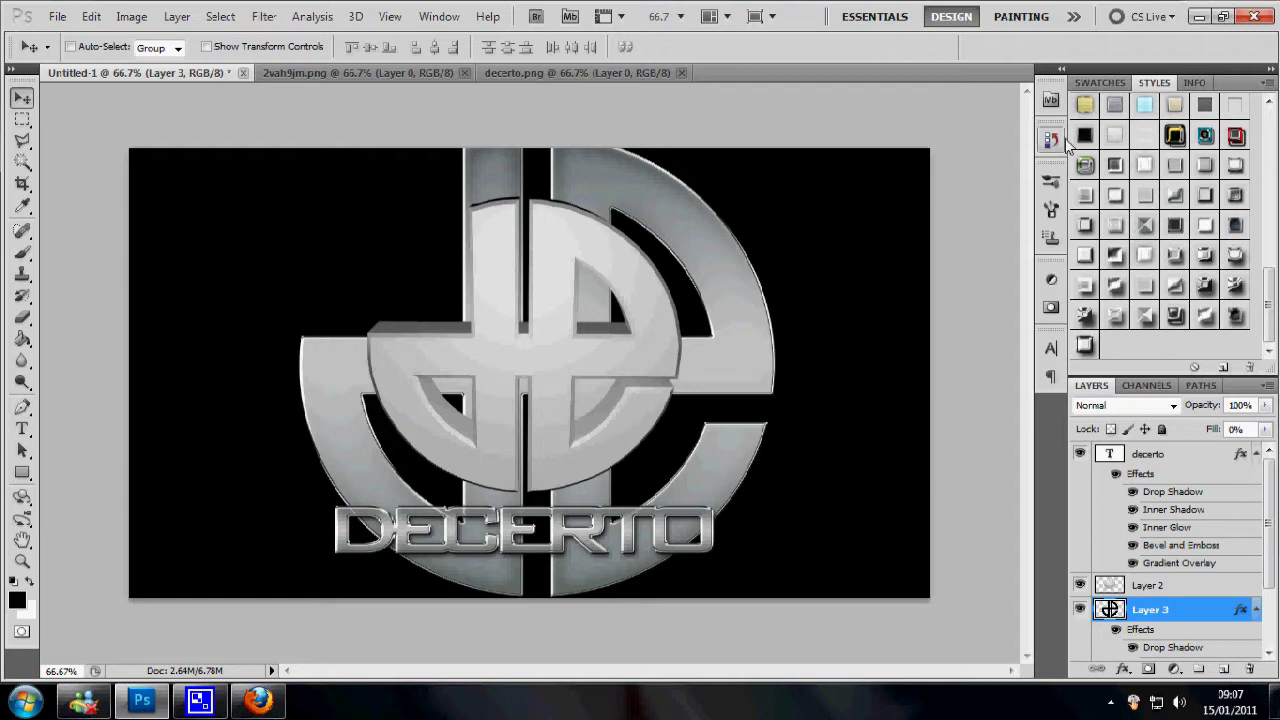
drag(1204, 405, 1136, 408)
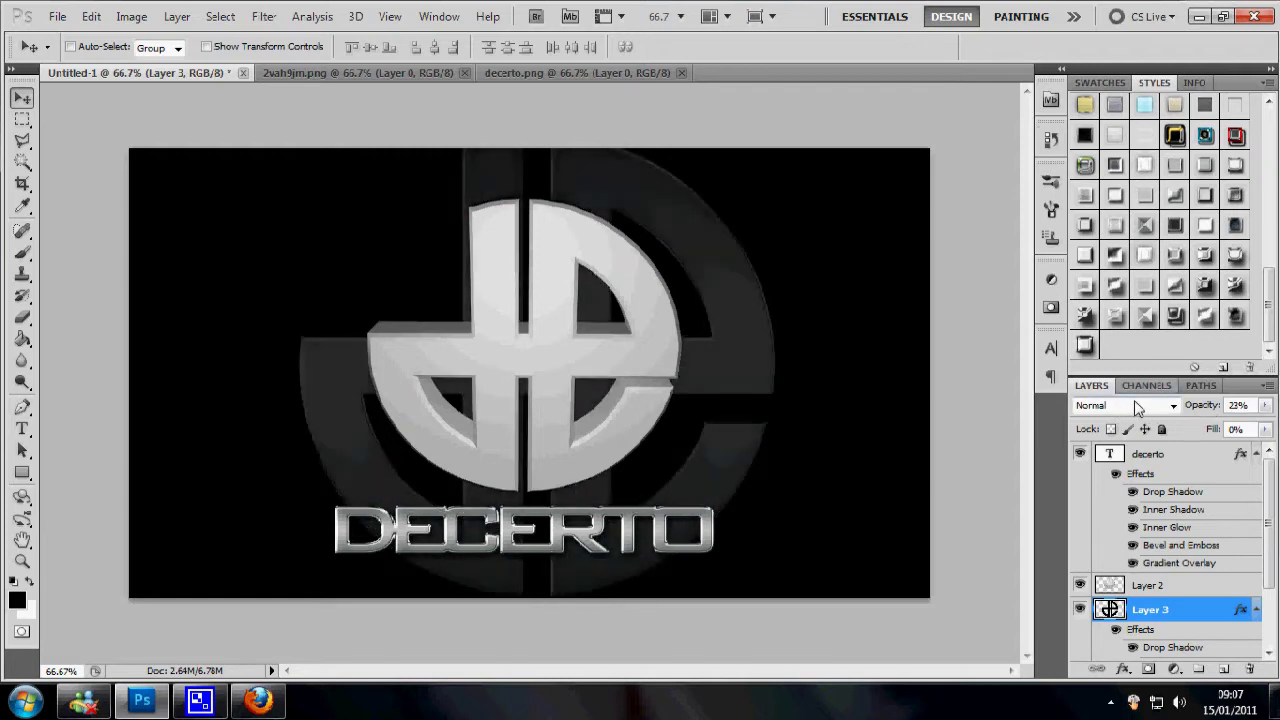
key(ctrl+t)
mouse_move(751, 83)
mouse_down()
mouse_move(614, 95)
mouse_move(619, 129)
mouse_up()
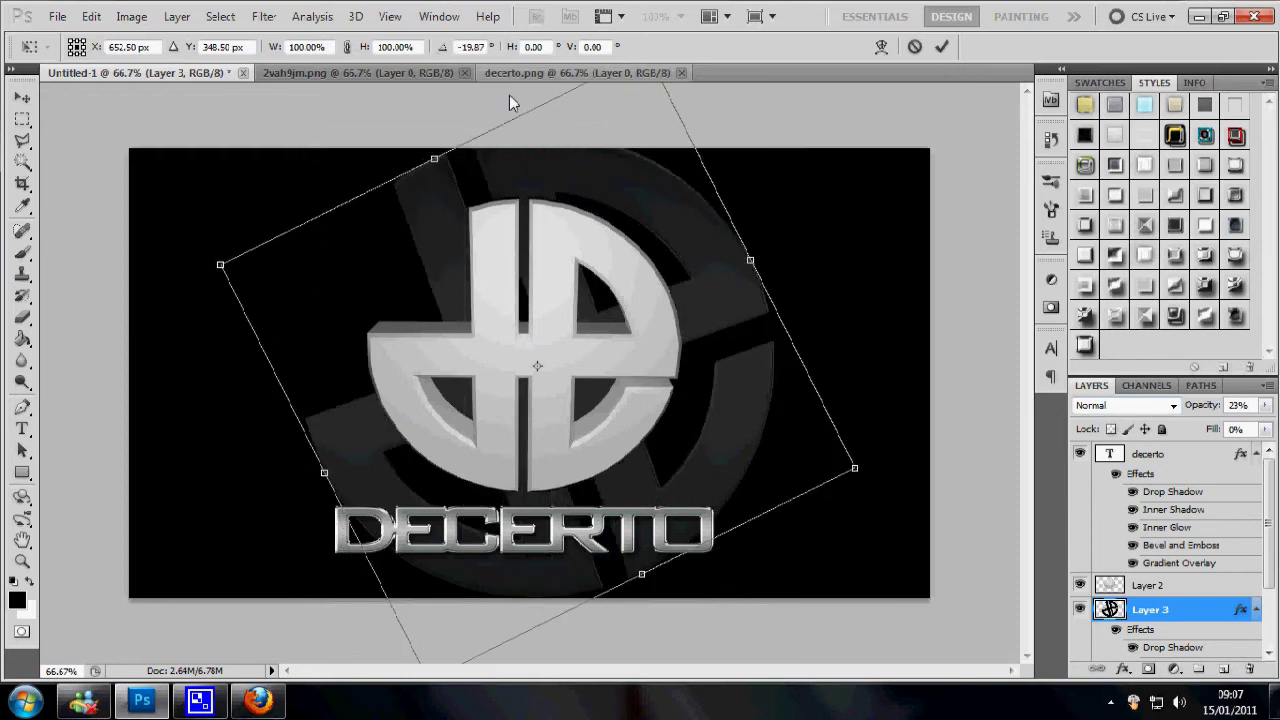
click(941, 46)
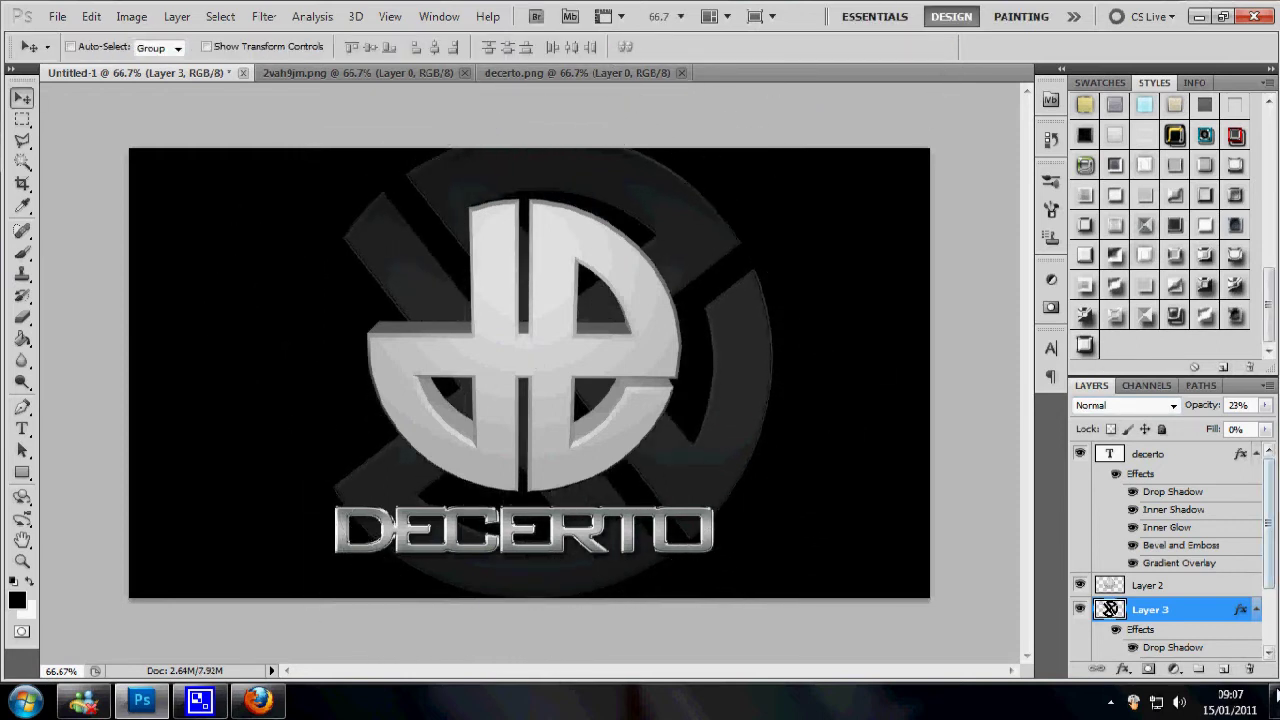
alt+click(1256, 609)
Add a new layer above the background and set up a white 786 px cloud brush.
click(1168, 533)
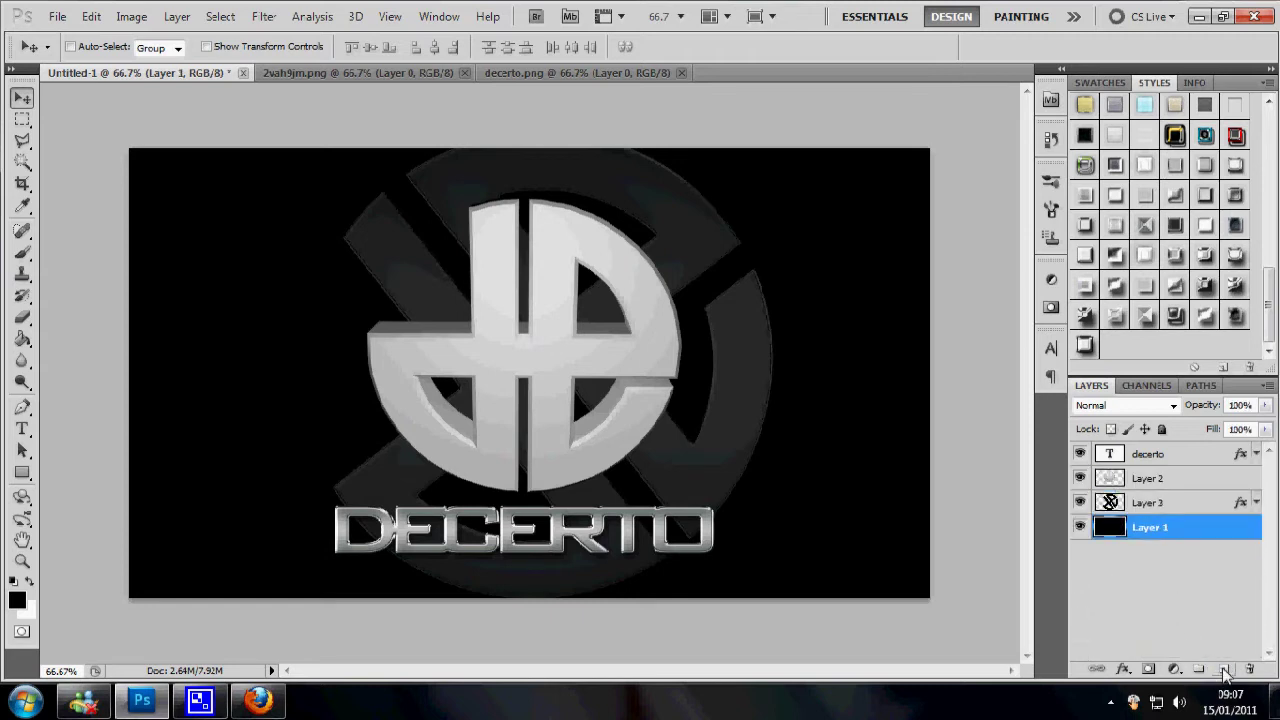
click(1224, 668)
click(22, 250)
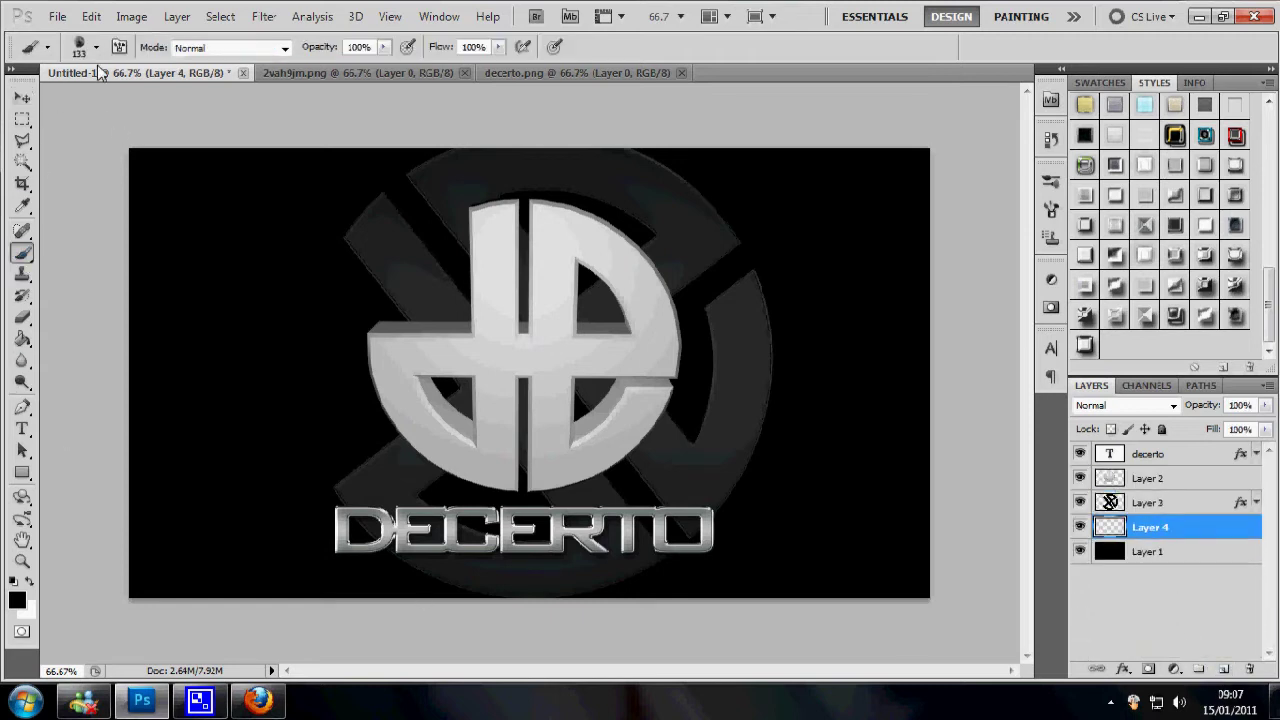
click(97, 47)
scroll(218, 244, down, 1)
scroll(218, 244, down, 15)
scroll(215, 440, up, 1)
click(101, 230)
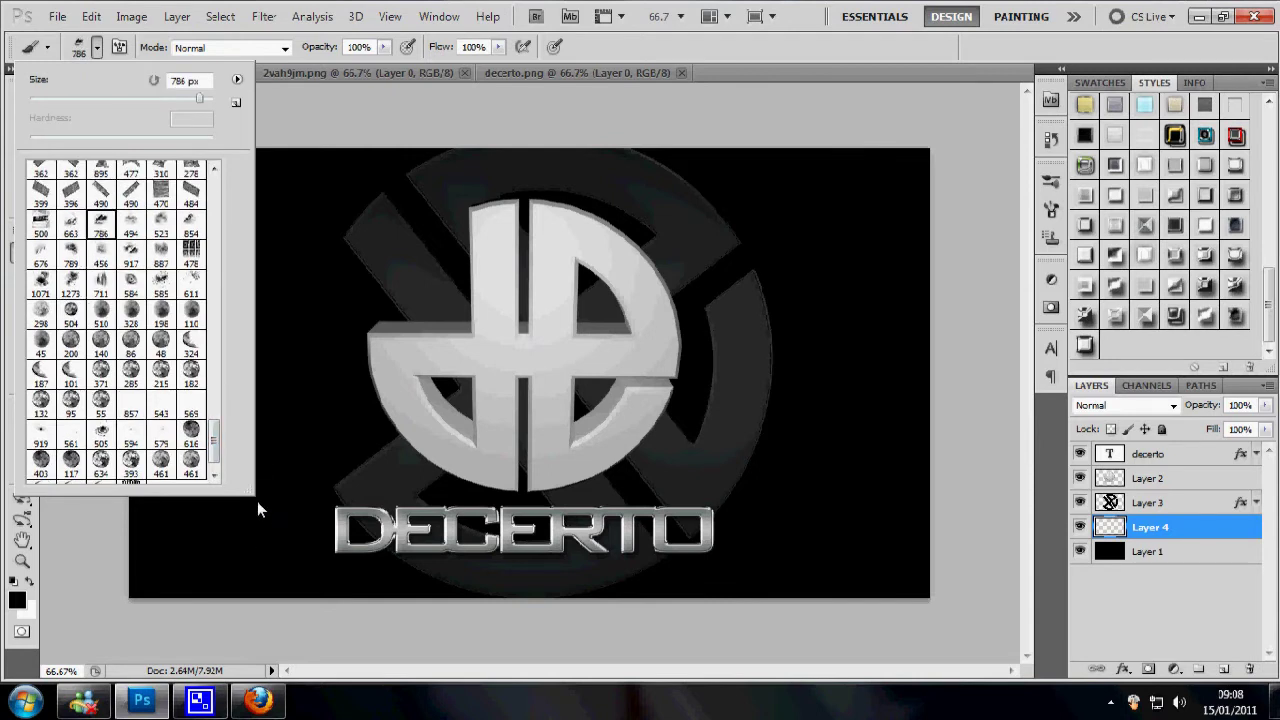
click(29, 581)
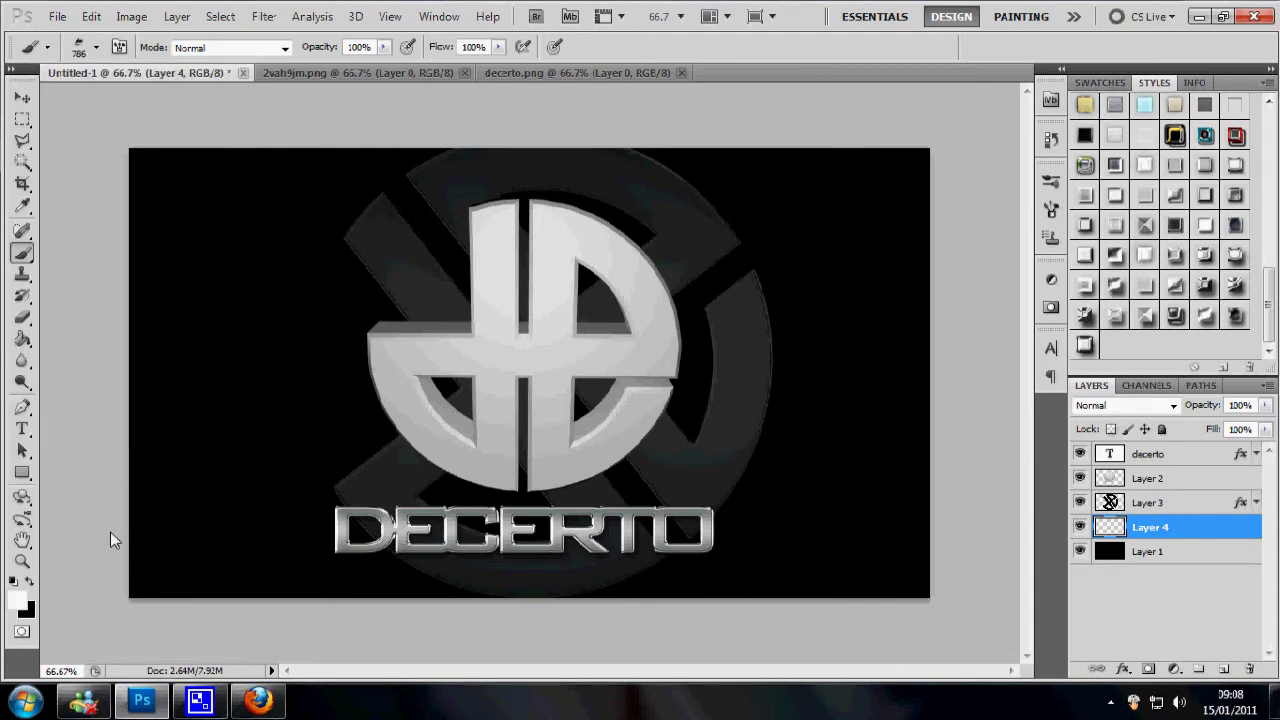
Stamp clouds along the bottom and around DECERTO with the 786 and 494 cloud brushes.
click(256, 510)
click(492, 575)
click(97, 47)
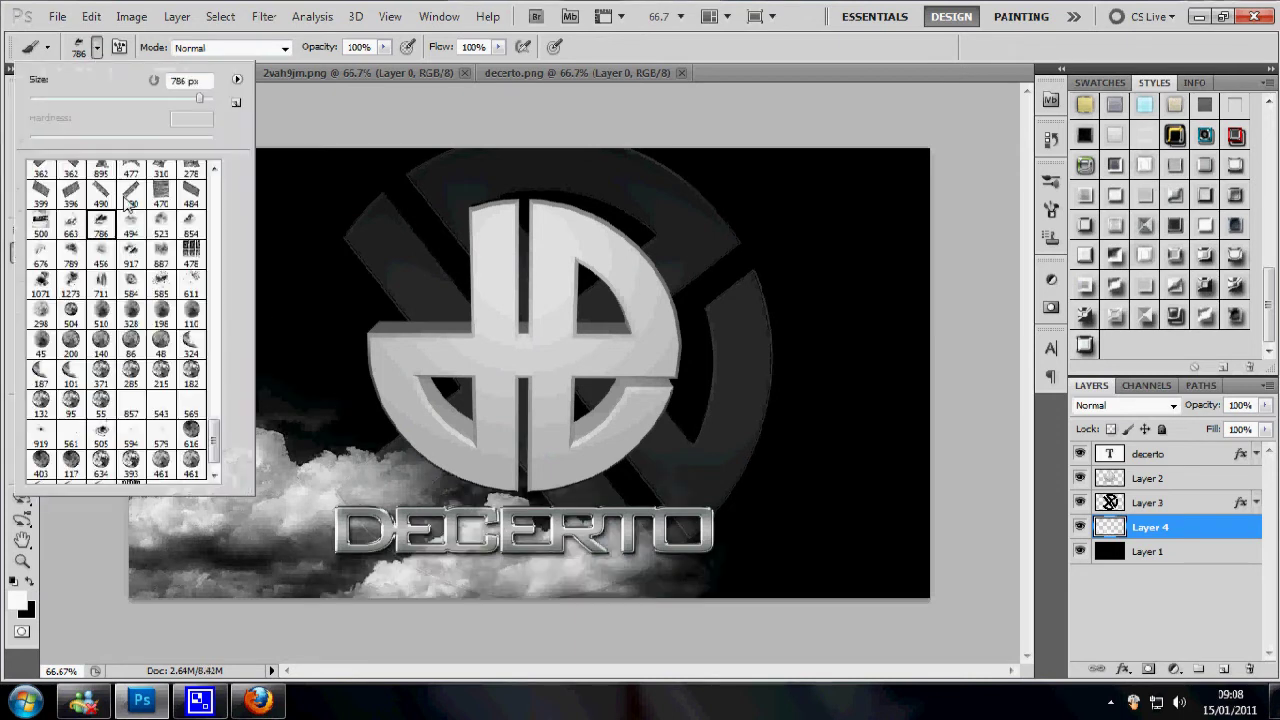
click(138, 228)
click(517, 513)
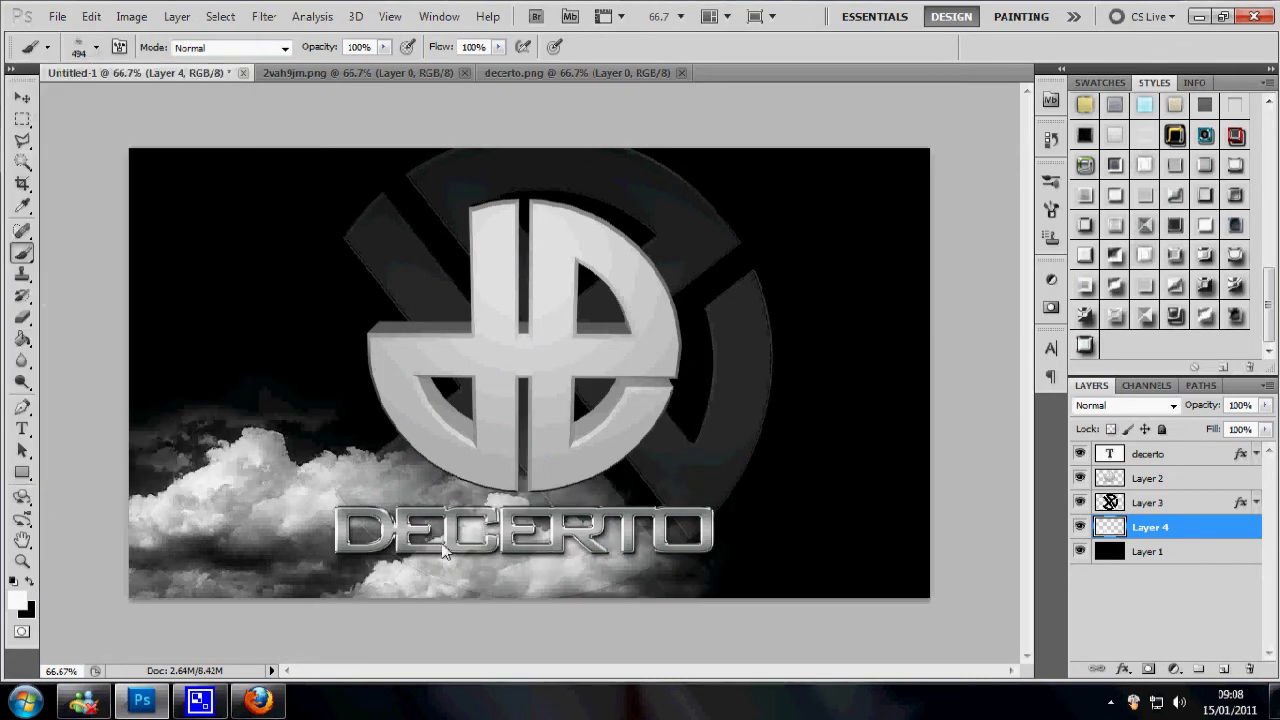
click(410, 560)
Stamp clouds near DECERTO's lower right and along the bottom with the 456 cloud brush.
click(97, 47)
click(40, 283)
click(100, 258)
click(678, 578)
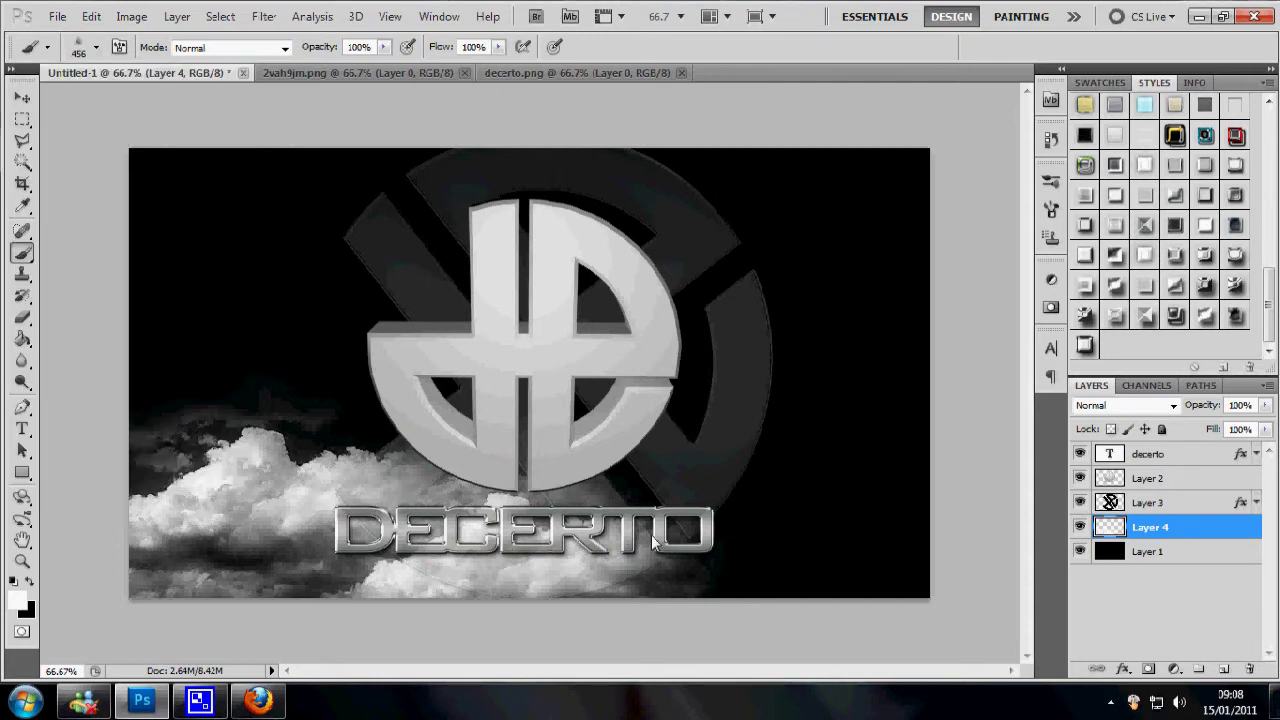
click(684, 530)
click(97, 47)
click(72, 258)
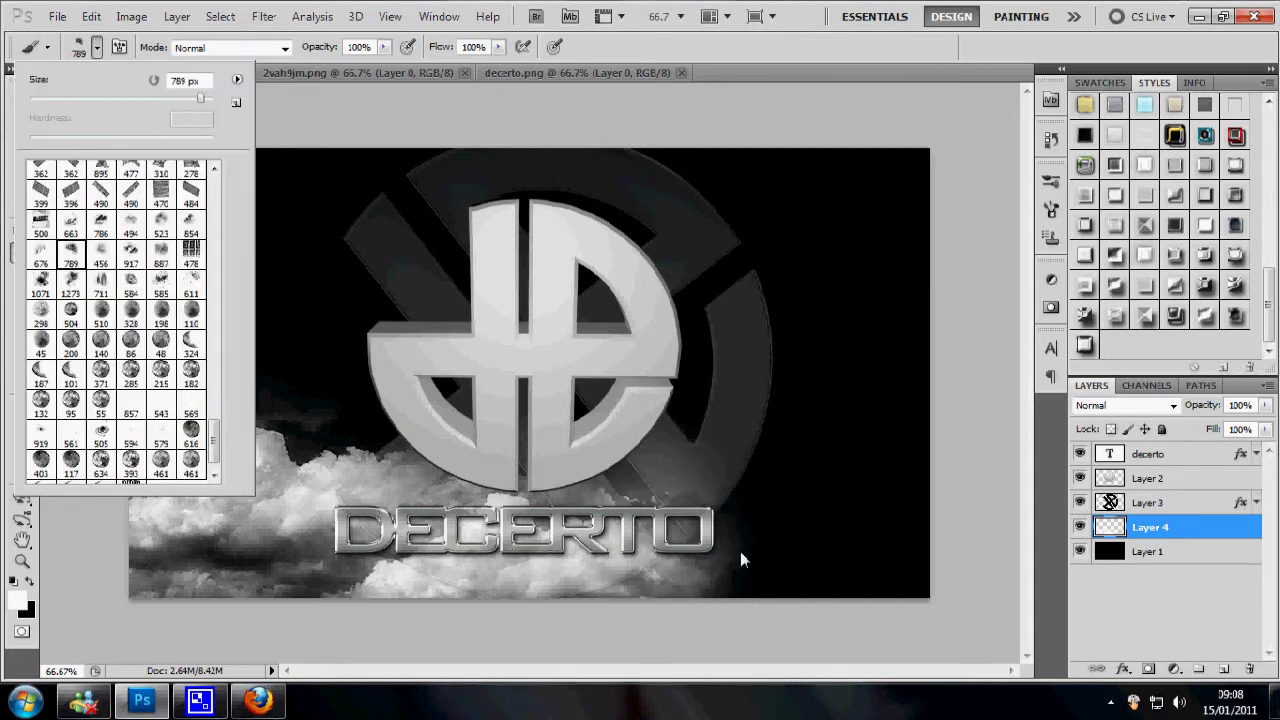
click(760, 560)
click(792, 574)
Fill out the lower-right clouds with the 494 and 663 cloud brushes.
click(96, 47)
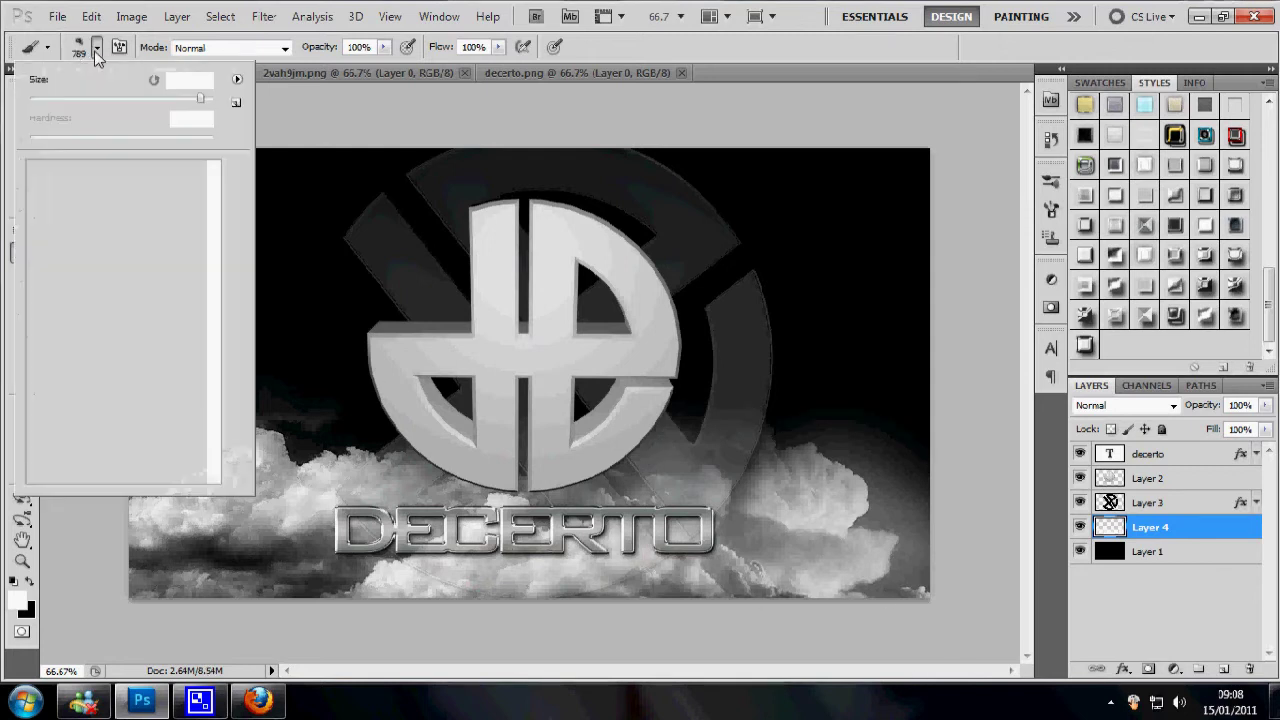
click(163, 222)
click(142, 232)
click(802, 532)
click(828, 572)
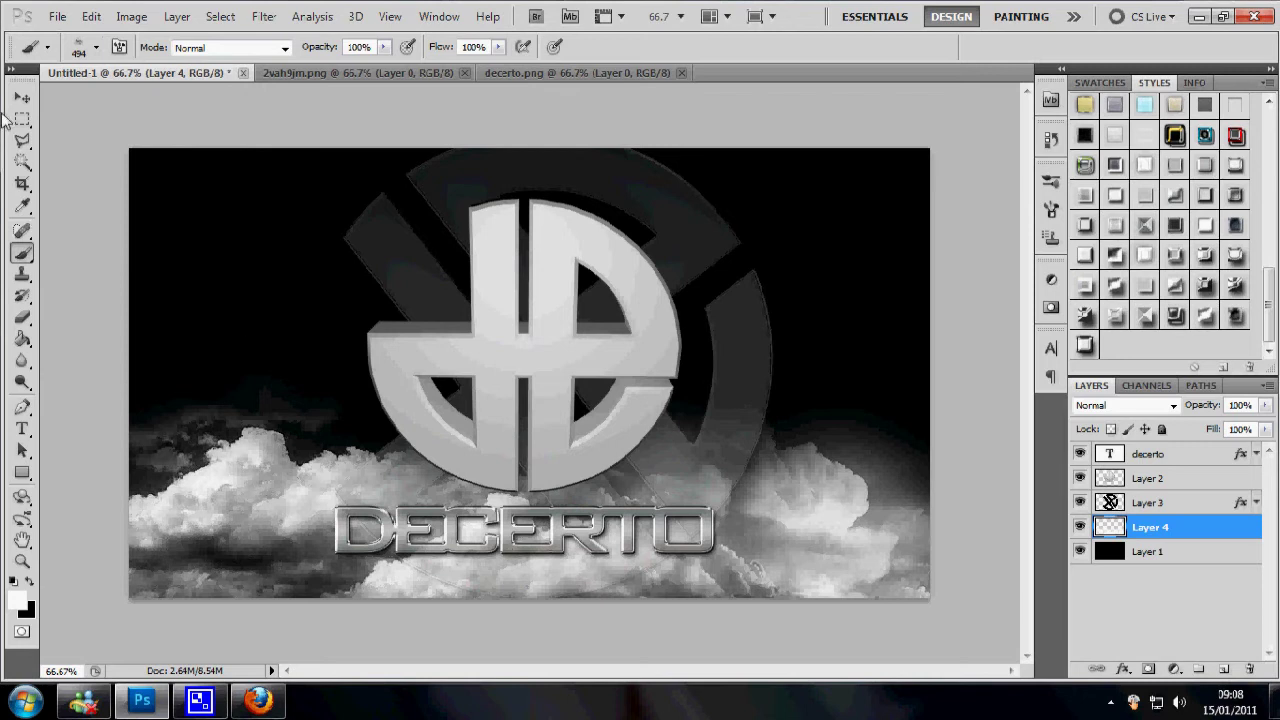
click(96, 47)
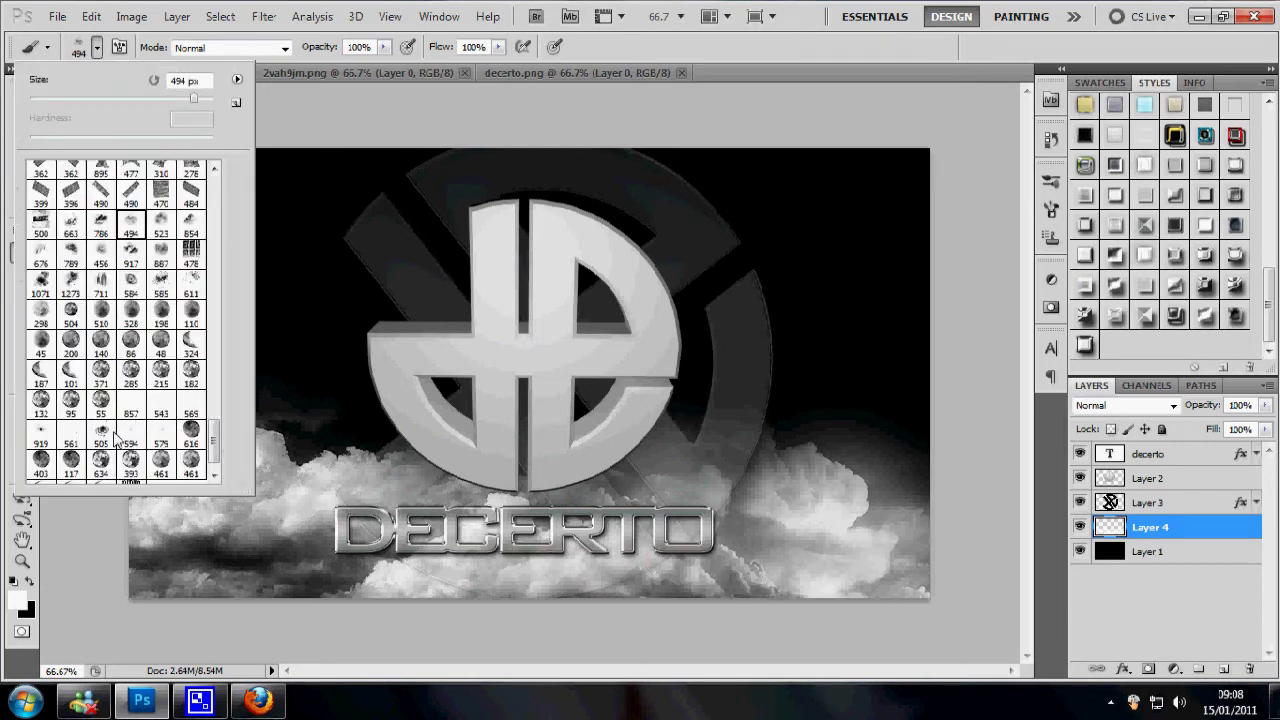
click(71, 222)
click(859, 600)
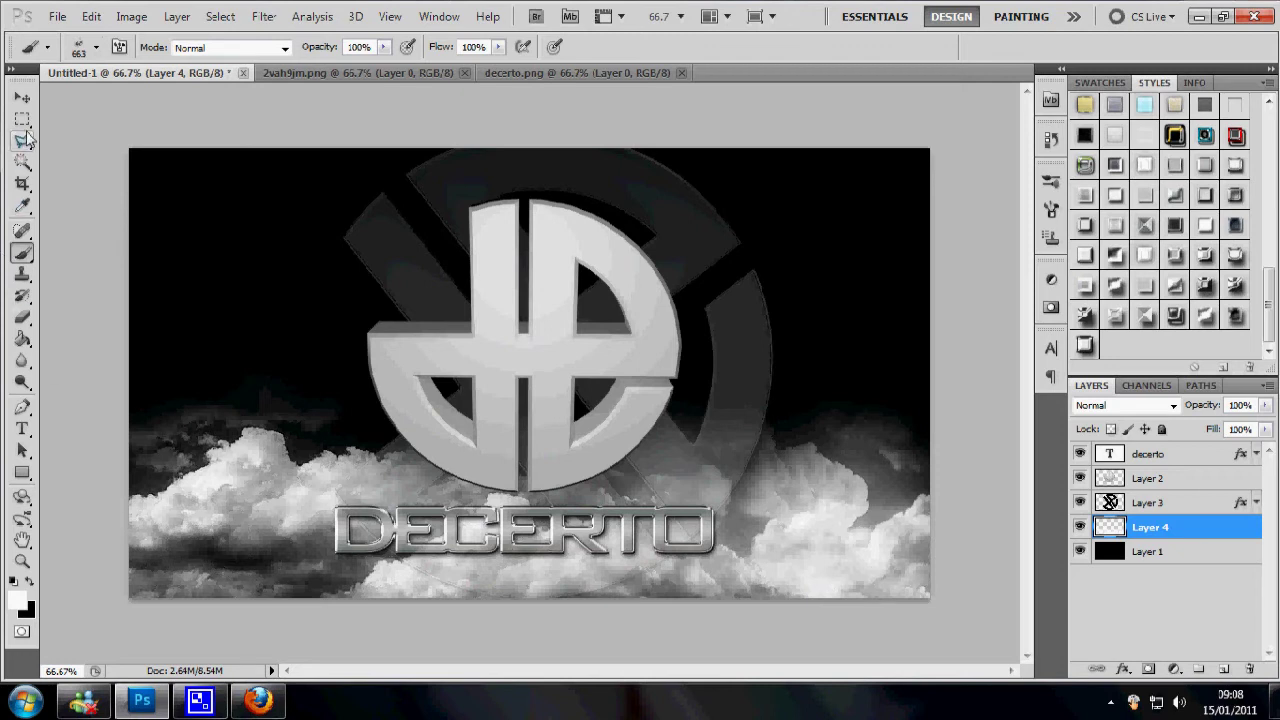
click(1223, 668)
Stamp a moon onto the banner with the 393 moon brush.
click(96, 47)
click(112, 342)
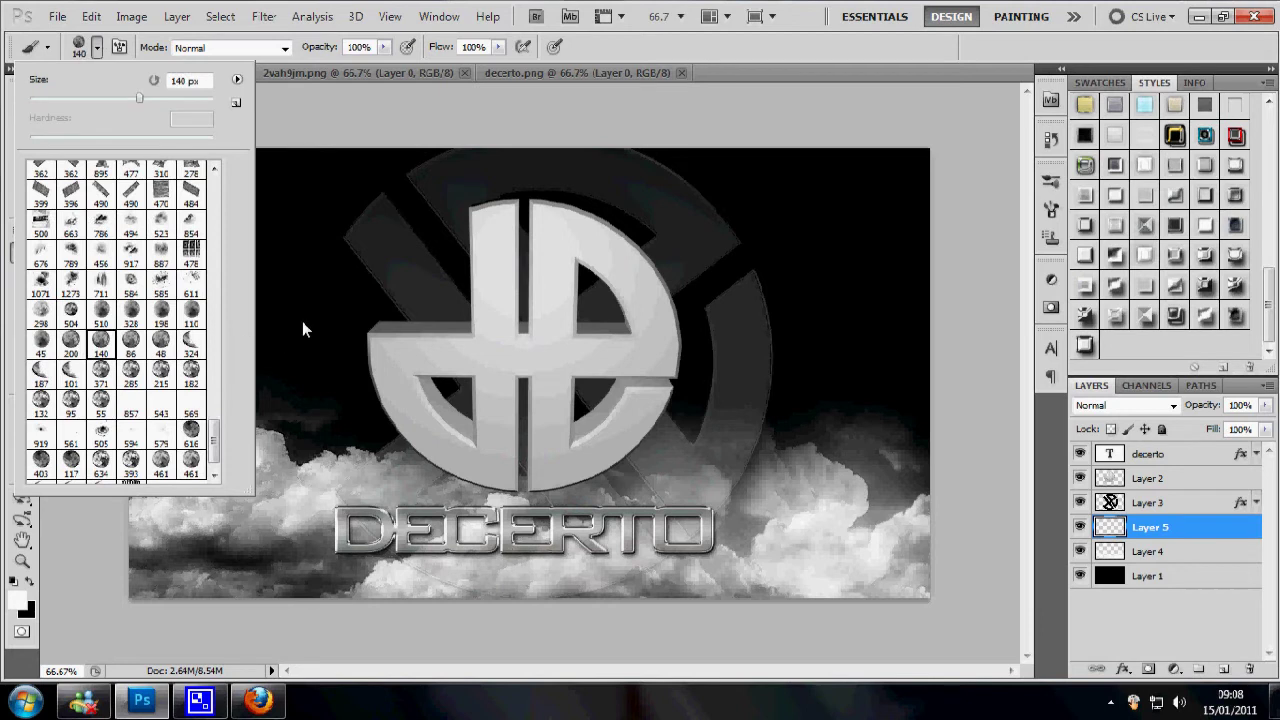
click(131, 455)
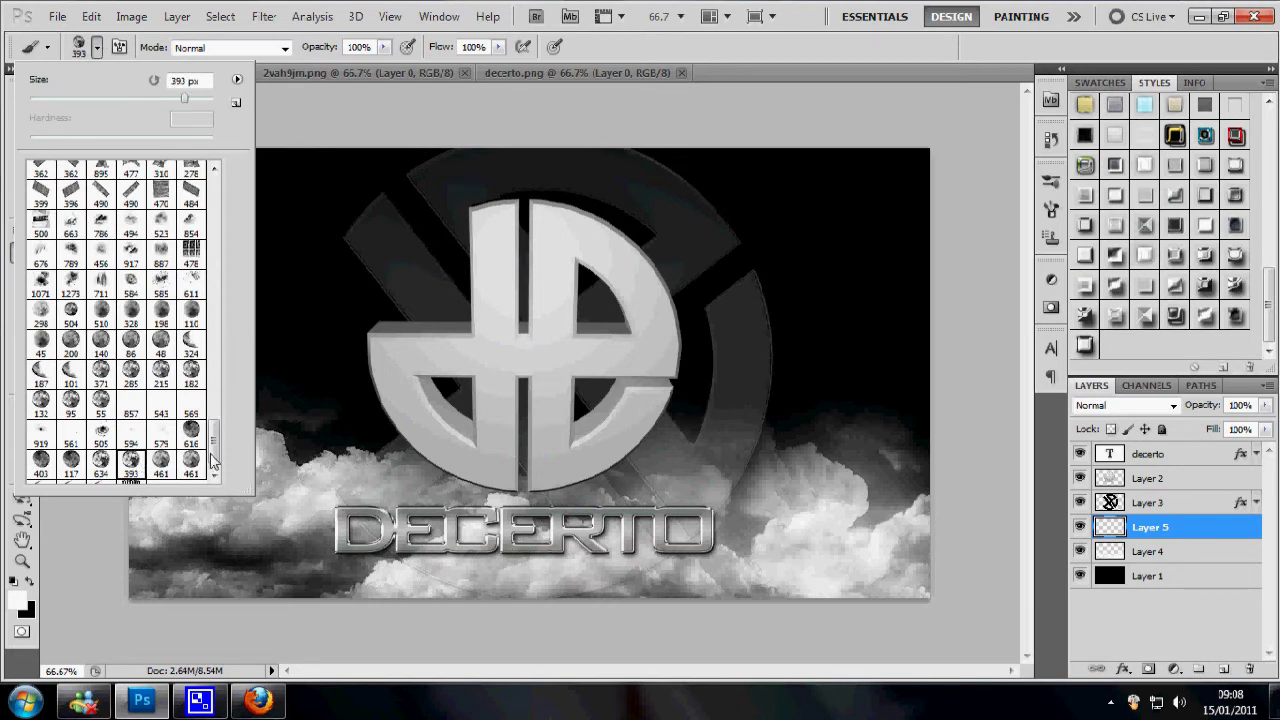
click(343, 301)
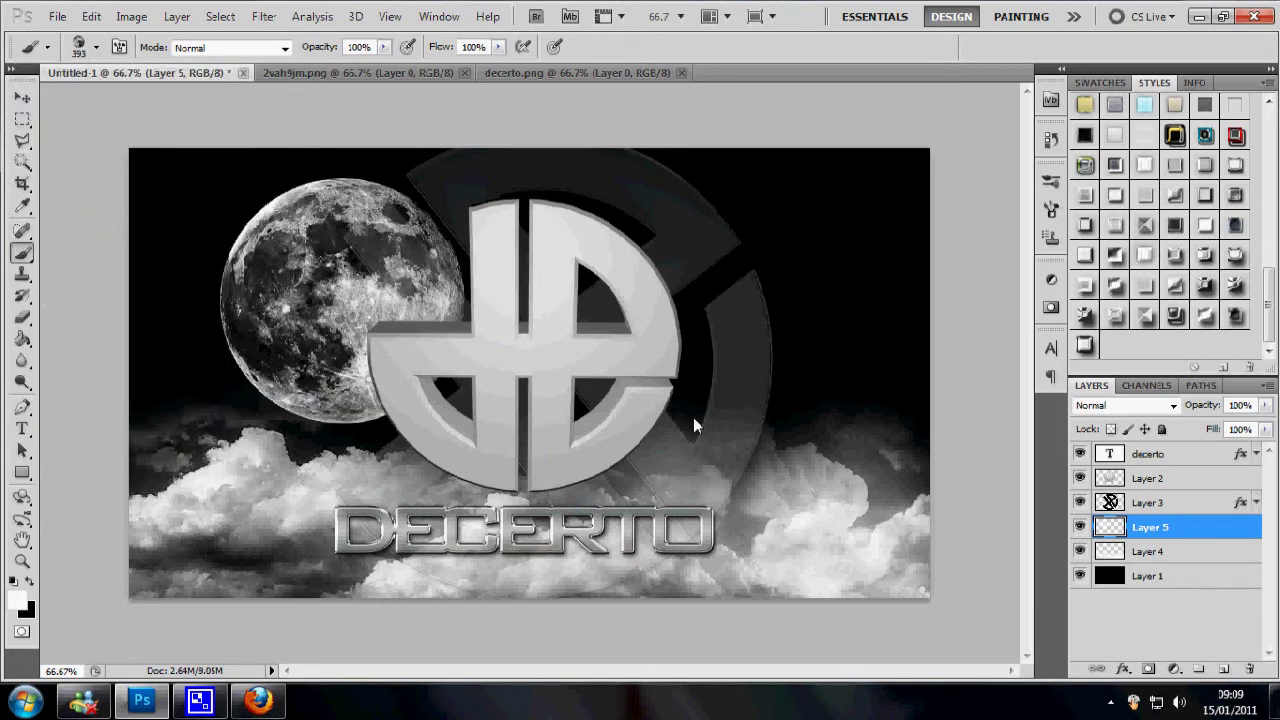
Shrink the moon to about 64%, undo a stray stamp, and move it toward the upper left.
key(ctrl+t)
drag(470, 428, 345, 373)
click(941, 47)
click(322, 268)
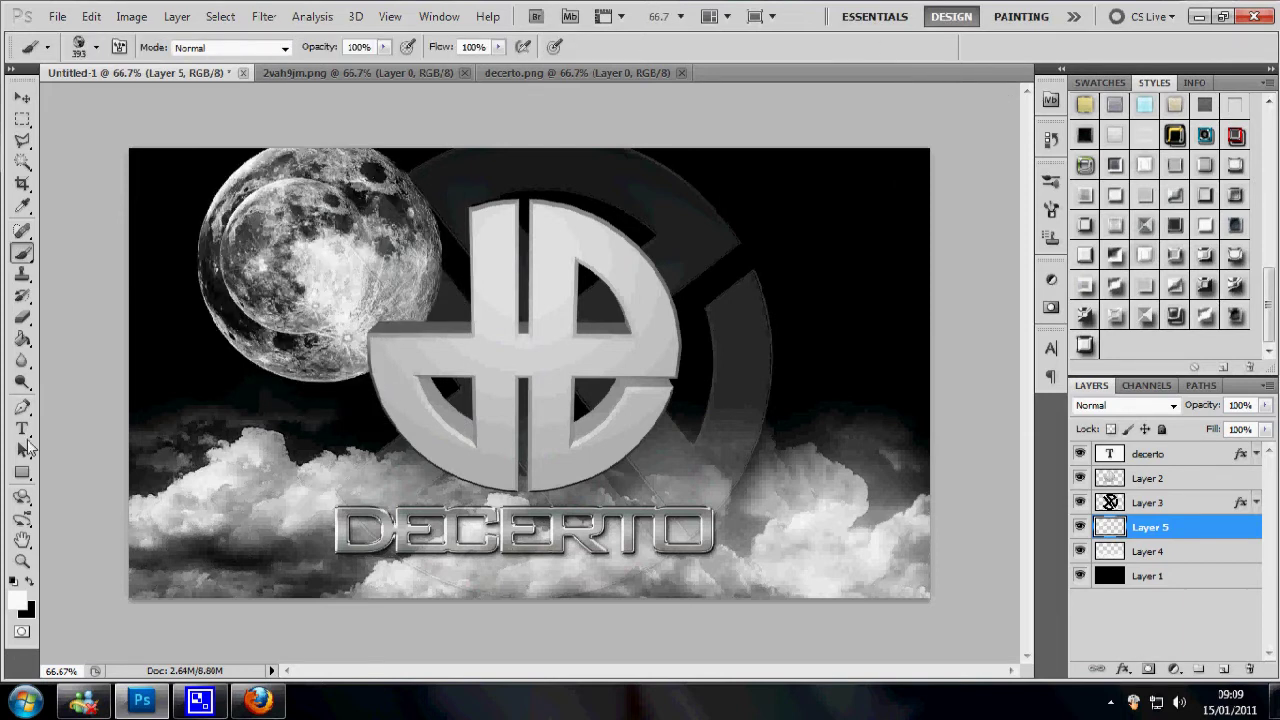
key(ctrl+z)
click(22, 98)
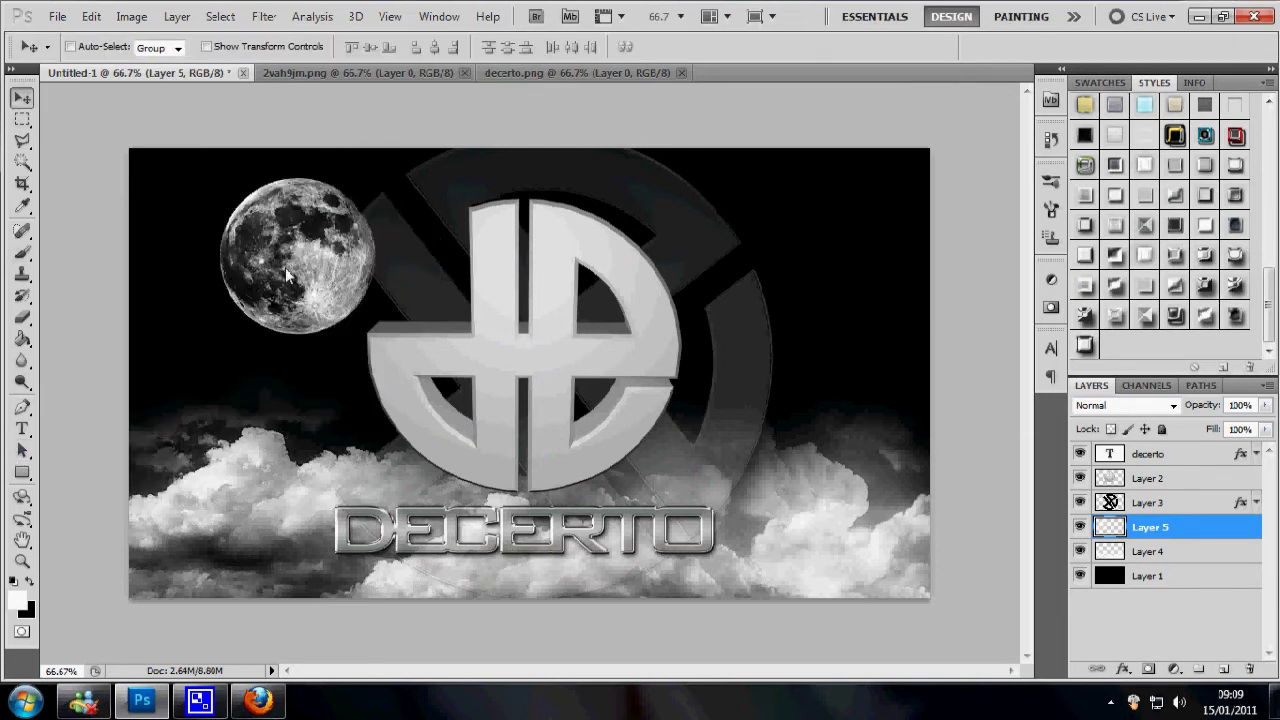
drag(285, 267, 211, 245)
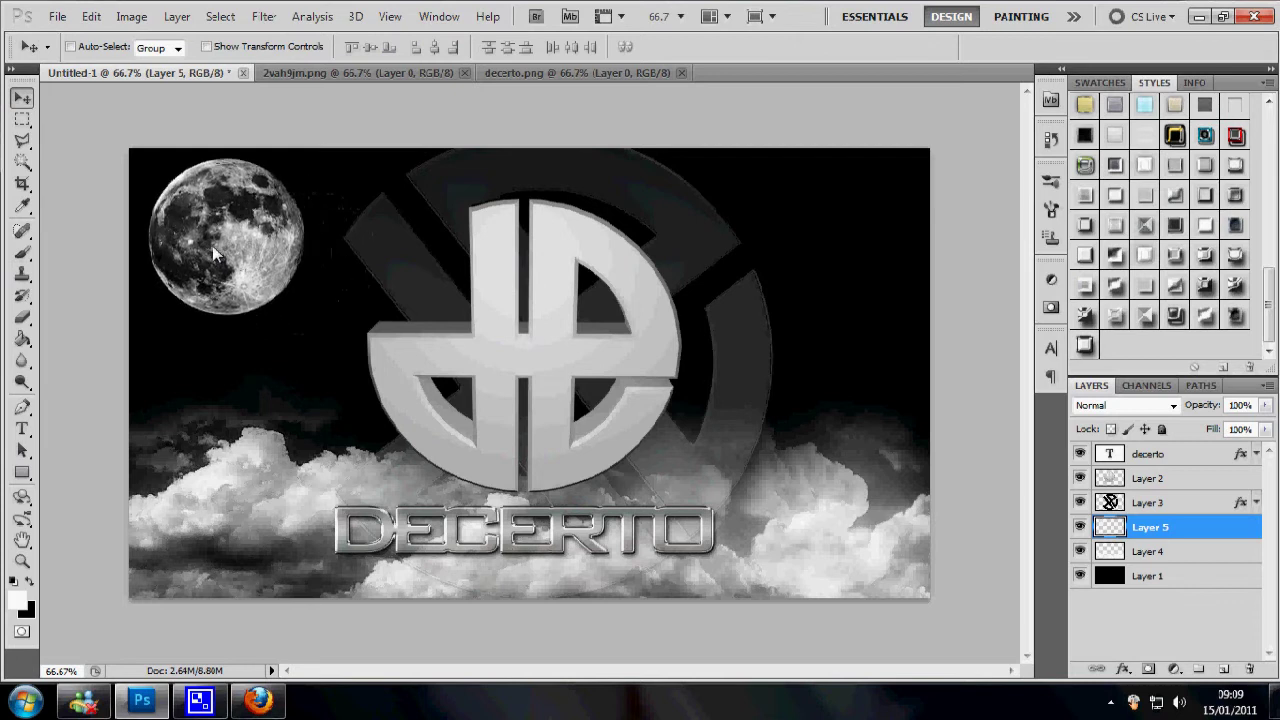
Add Layer 6, shrink the moon further to about 90%, then make Layer 6 active.
click(1224, 668)
click(1152, 556)
key(ctrl+t)
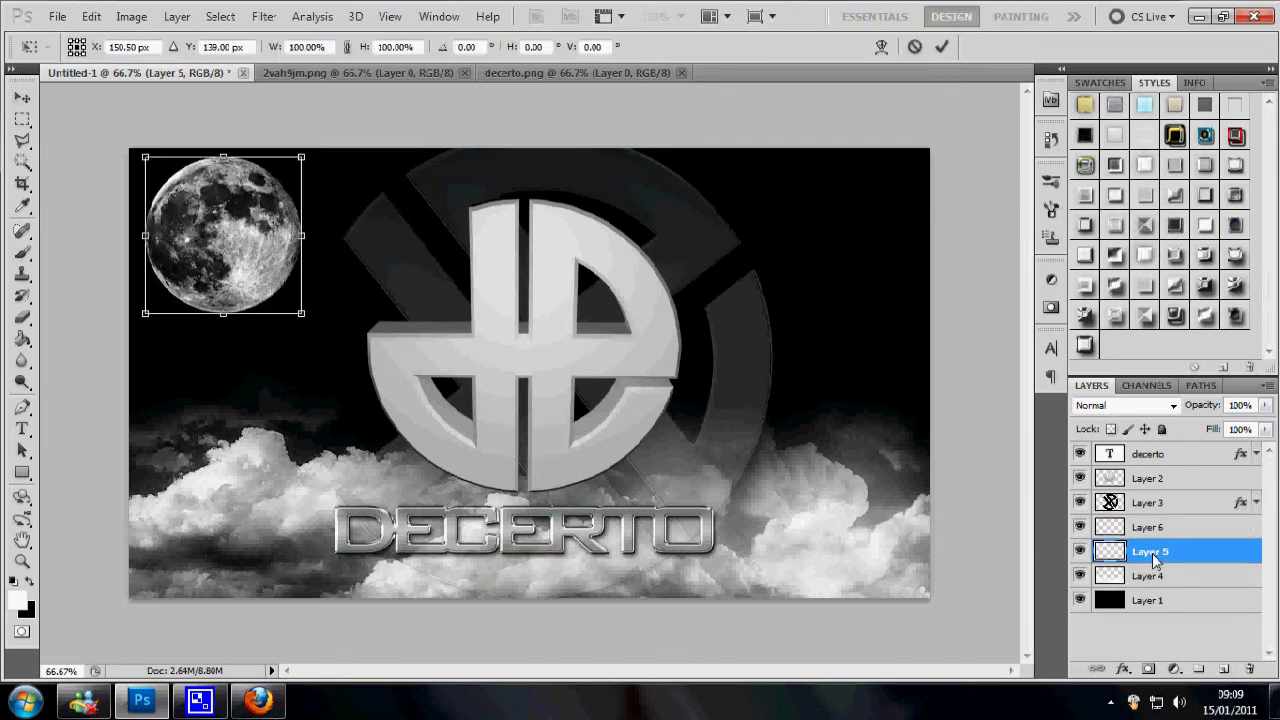
drag(300, 313, 286, 300)
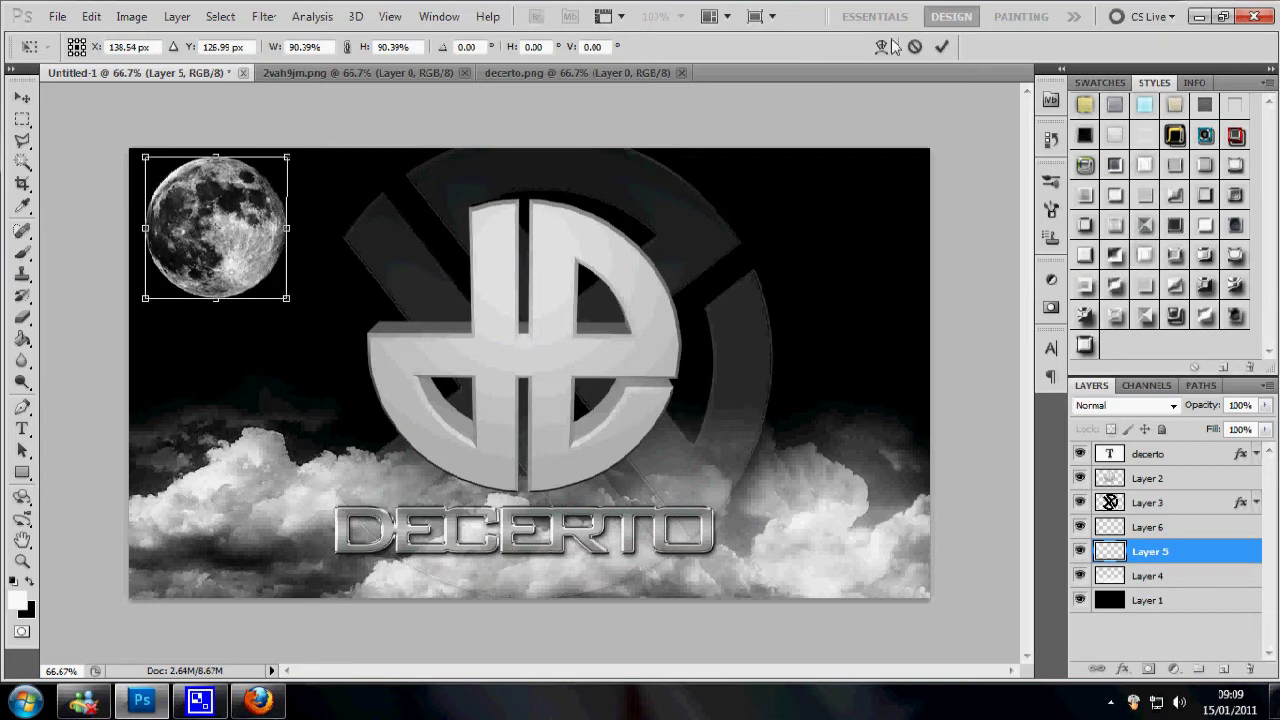
click(941, 46)
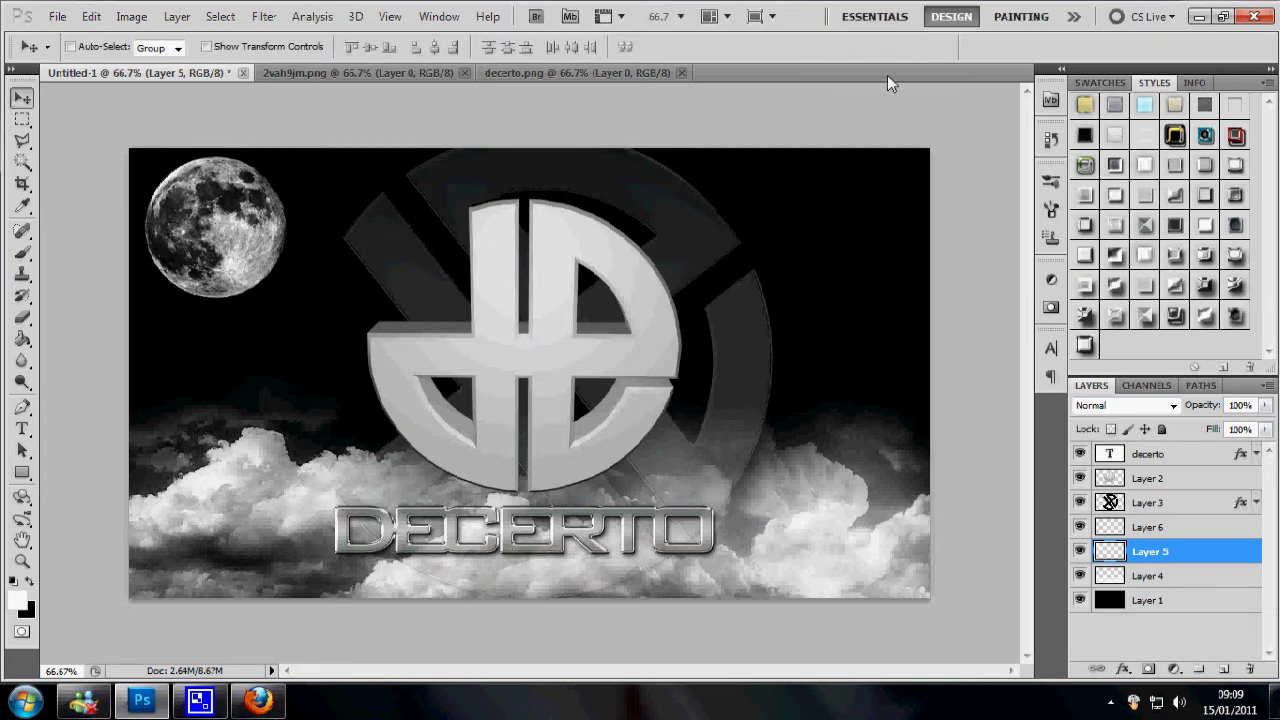
click(1156, 527)
Try the 174 sparkle brush above the logo, then undo that stamp.
click(16, 253)
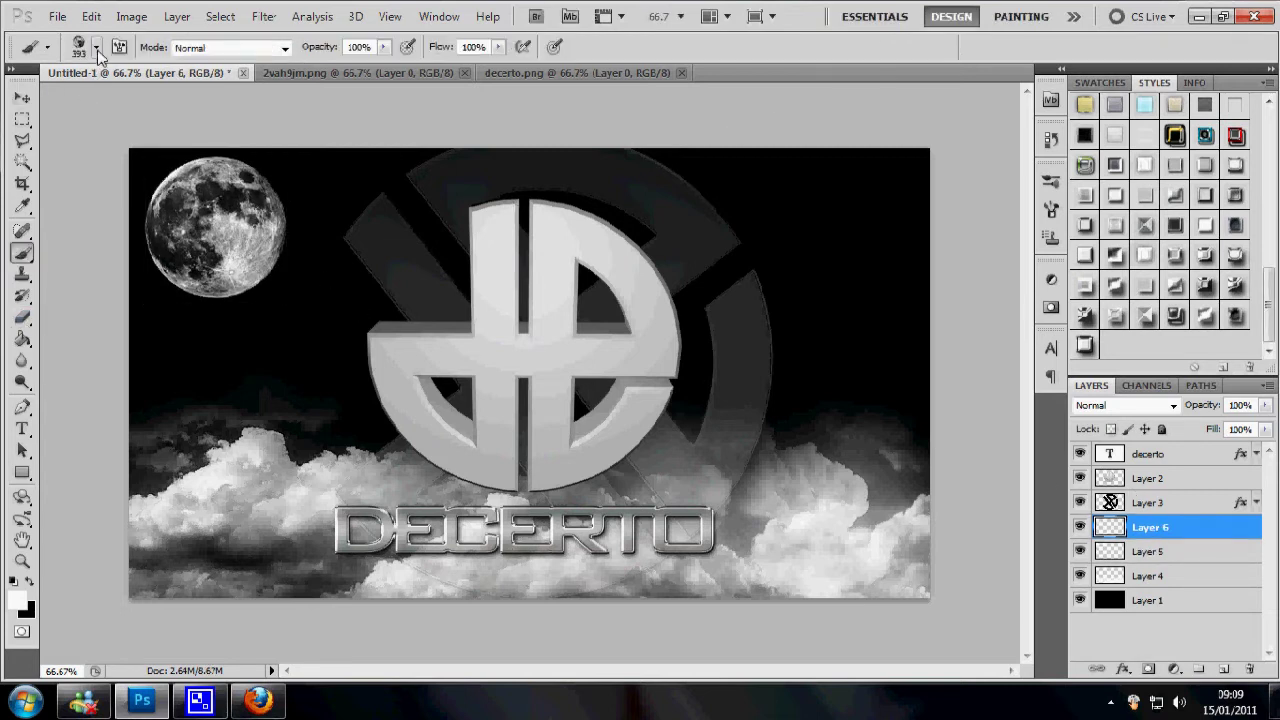
click(97, 47)
scroll(178, 380, up, 2)
scroll(182, 340, up, 2)
scroll(185, 300, up, 2)
scroll(190, 260, up, 2)
scroll(161, 259, up, 2)
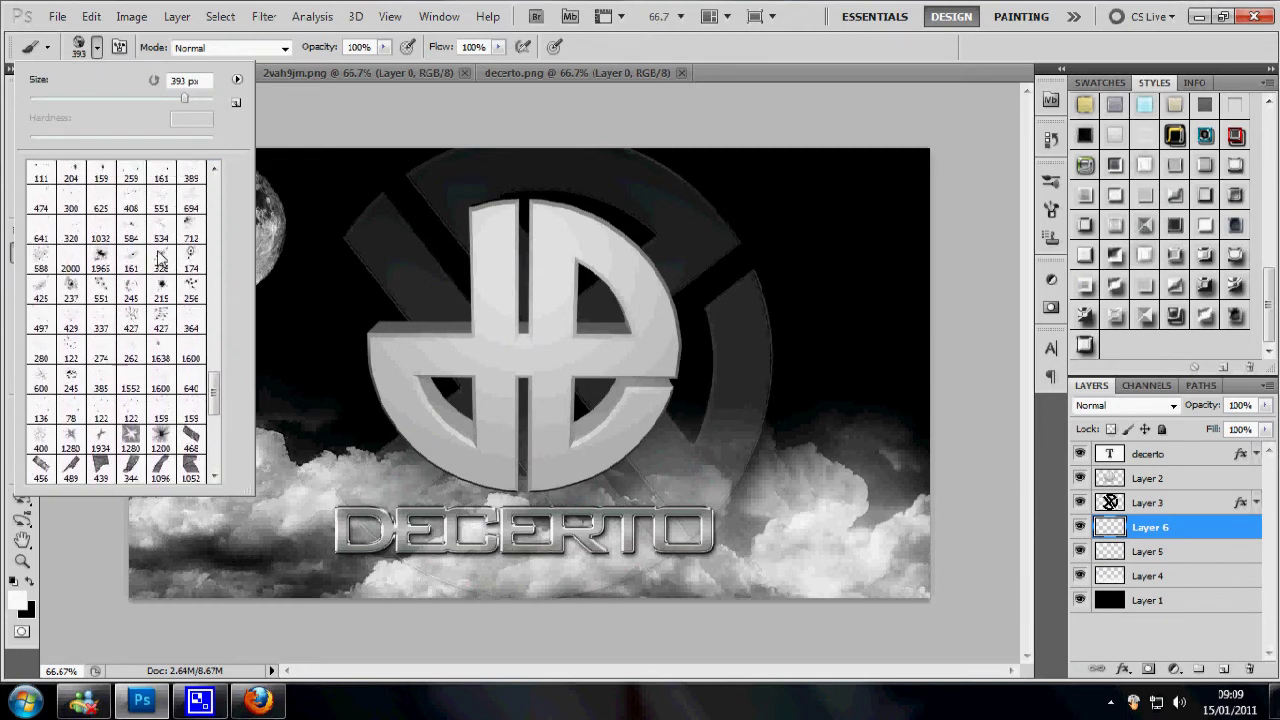
click(192, 268)
click(400, 222)
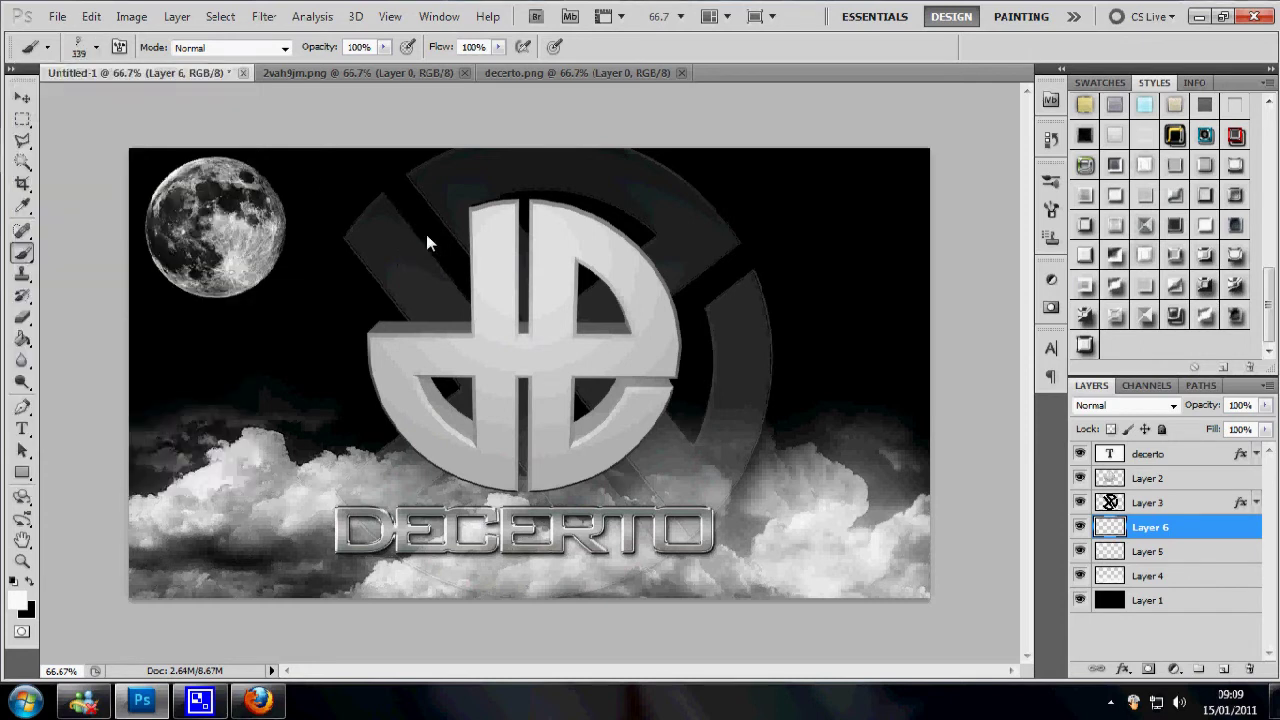
key(ctrl+z)
Paint sparkles above and beside the logo with the 199 and 256 sparkle brushes.
click(96, 47)
click(167, 100)
click(381, 207)
click(378, 195)
click(97, 48)
click(101, 260)
click(190, 260)
click(190, 290)
click(441, 288)
Add a 425 sparkle trail left of the logo and 256 and 237 sparkles near its top.
click(97, 48)
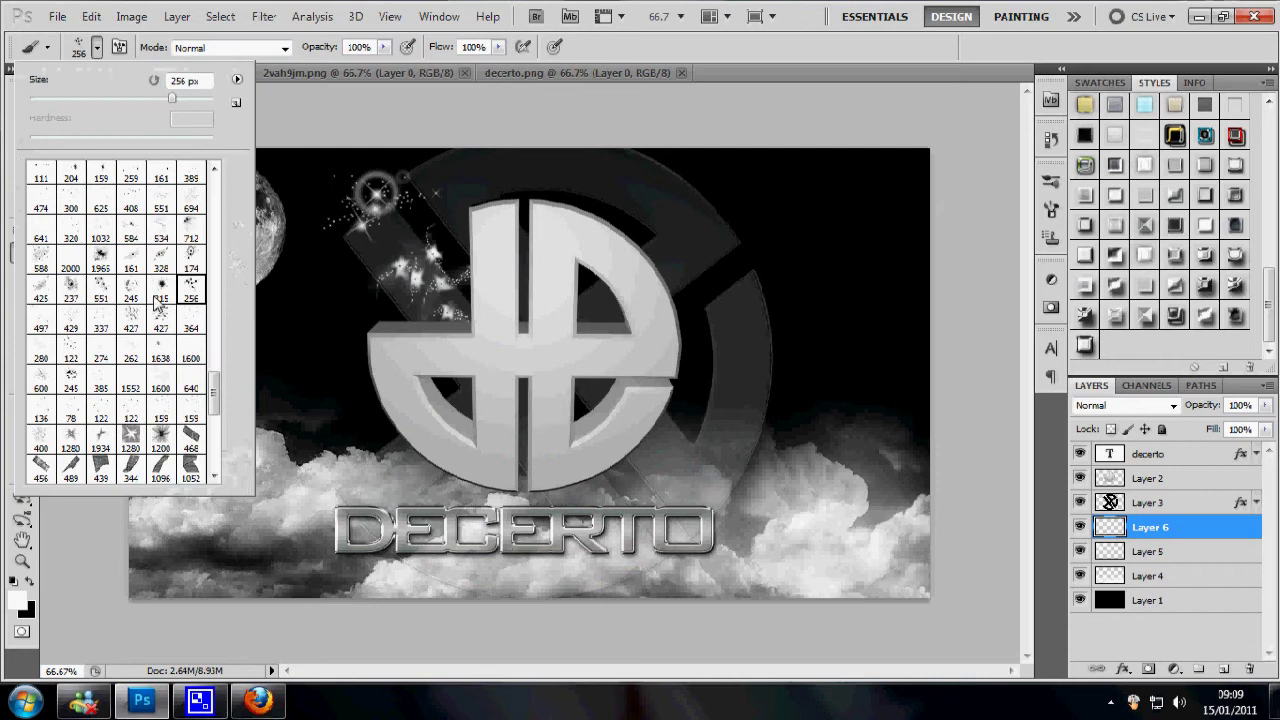
click(41, 290)
click(319, 297)
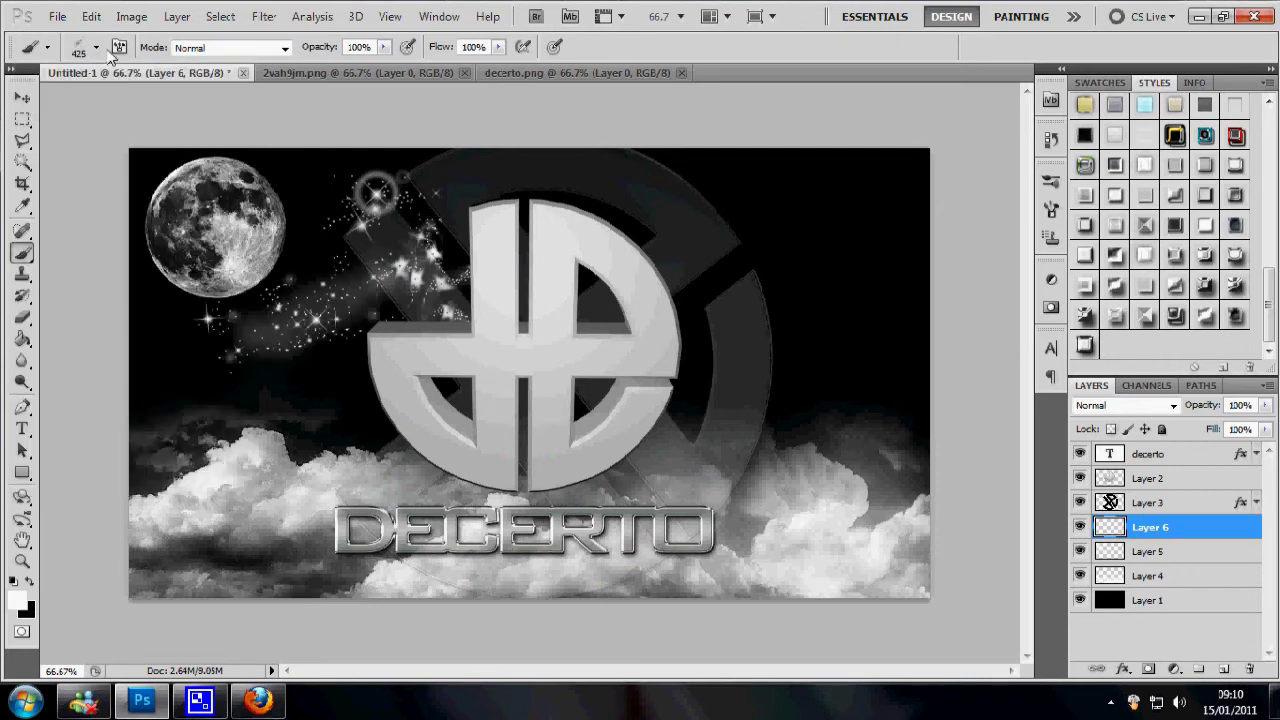
click(97, 48)
click(191, 290)
click(645, 238)
click(97, 48)
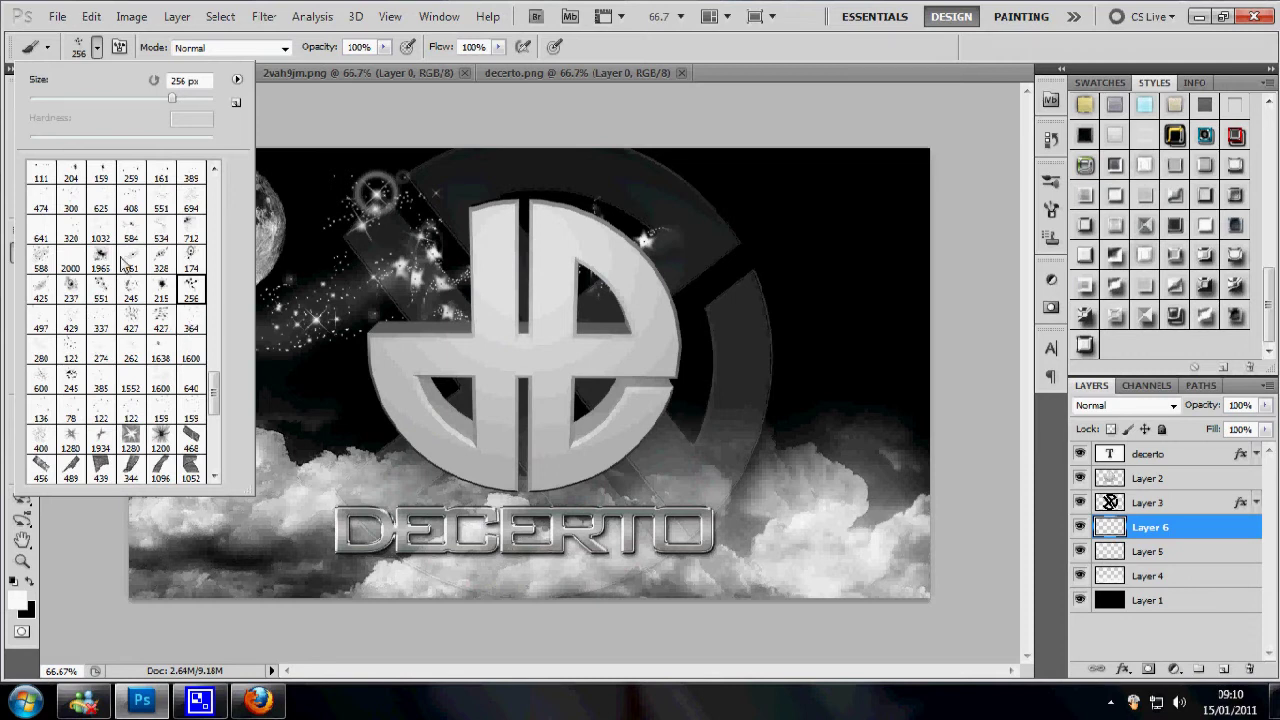
click(85, 292)
click(558, 205)
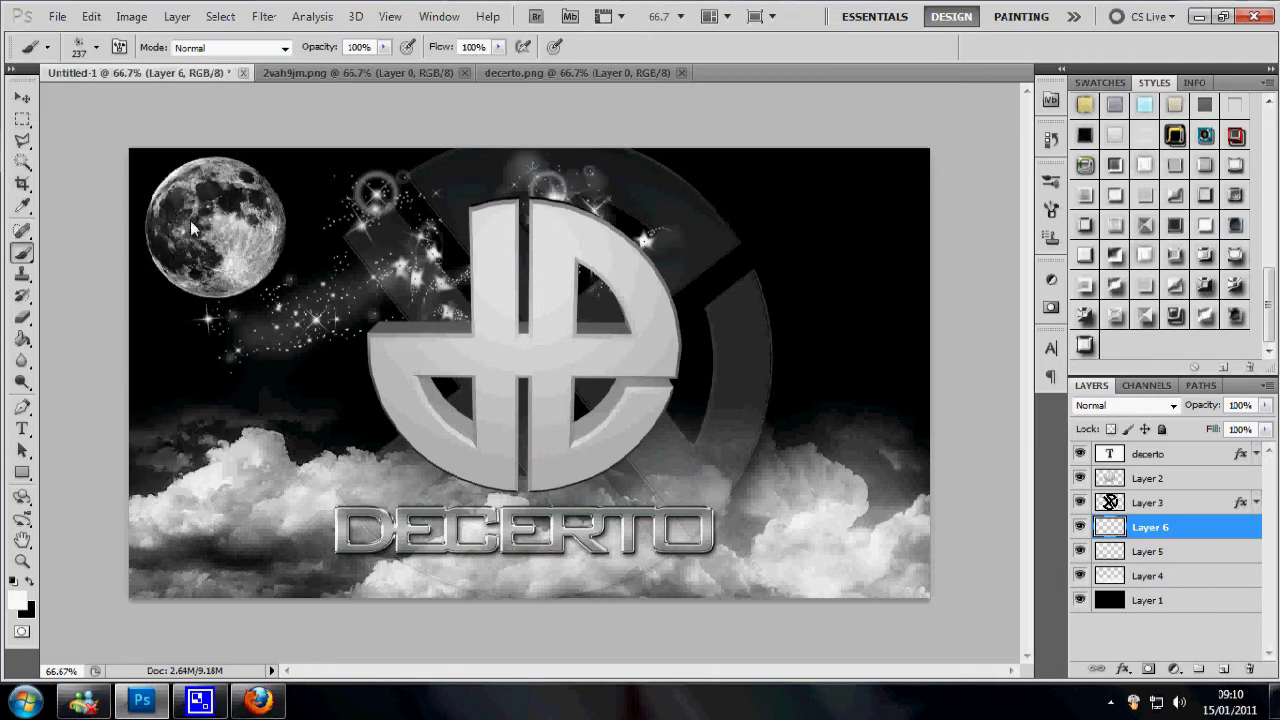
Pick the 161 sparkle brush and set its size to 257 px.
click(97, 48)
click(40, 259)
click(191, 230)
click(133, 262)
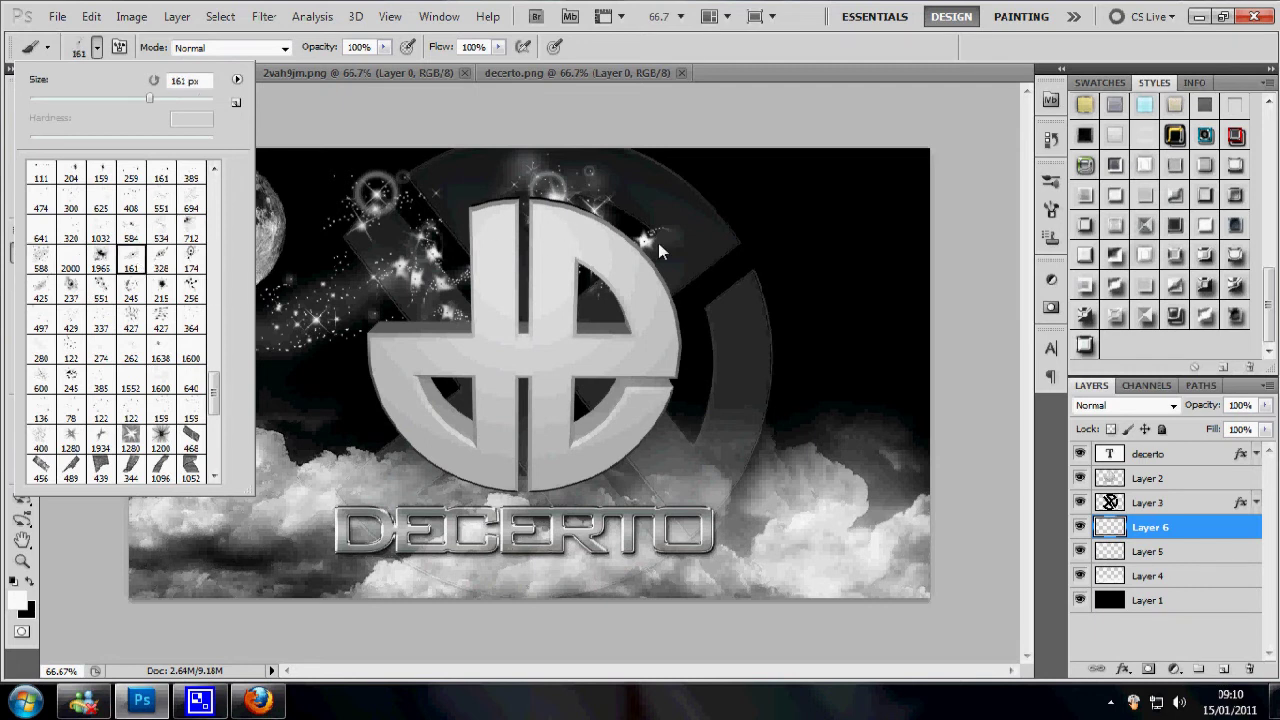
text(257)
key(Return)
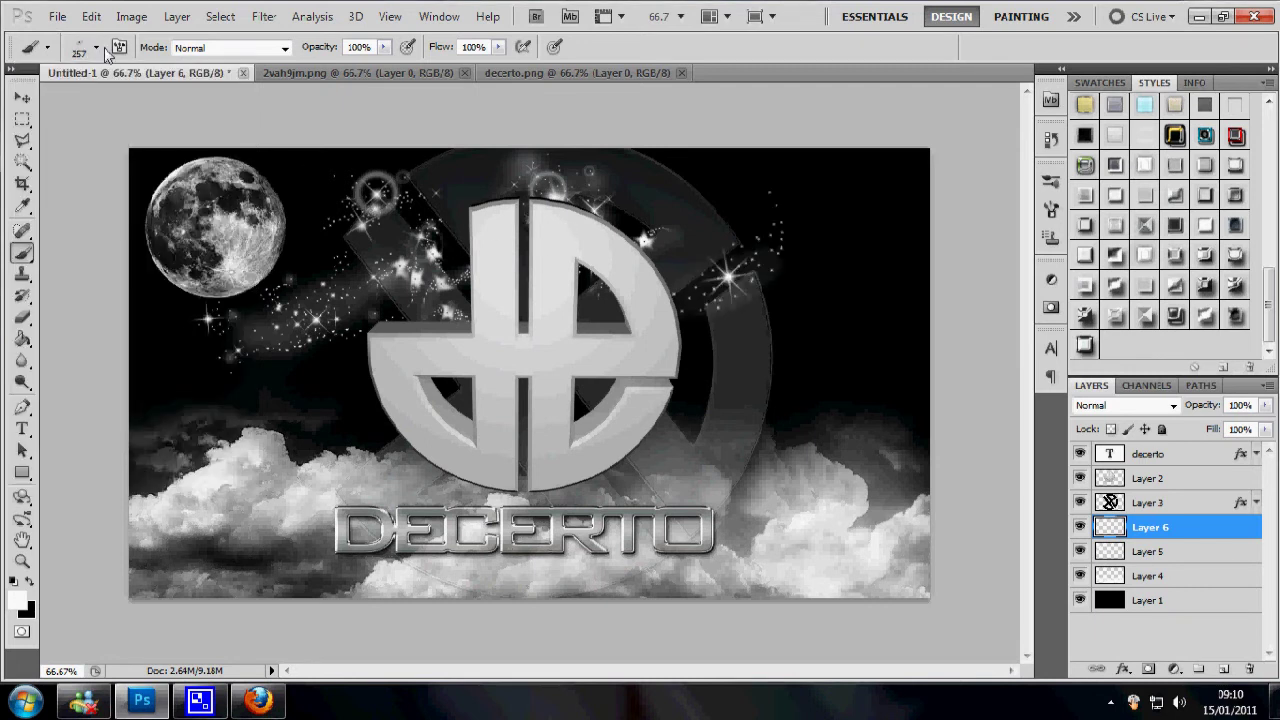
Stamp 364 px sparkle stars left of the logo, undoing a trial 600 px stamp.
click(97, 47)
click(191, 320)
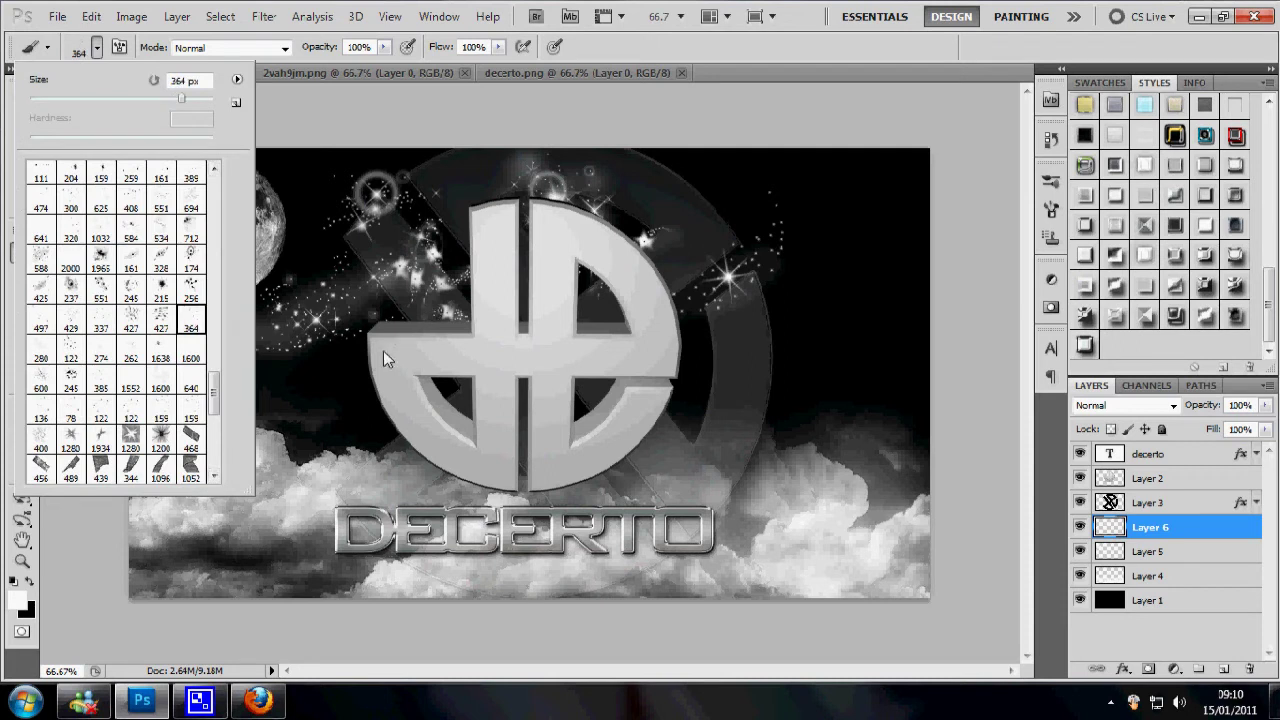
click(383, 358)
click(97, 47)
click(41, 380)
click(386, 346)
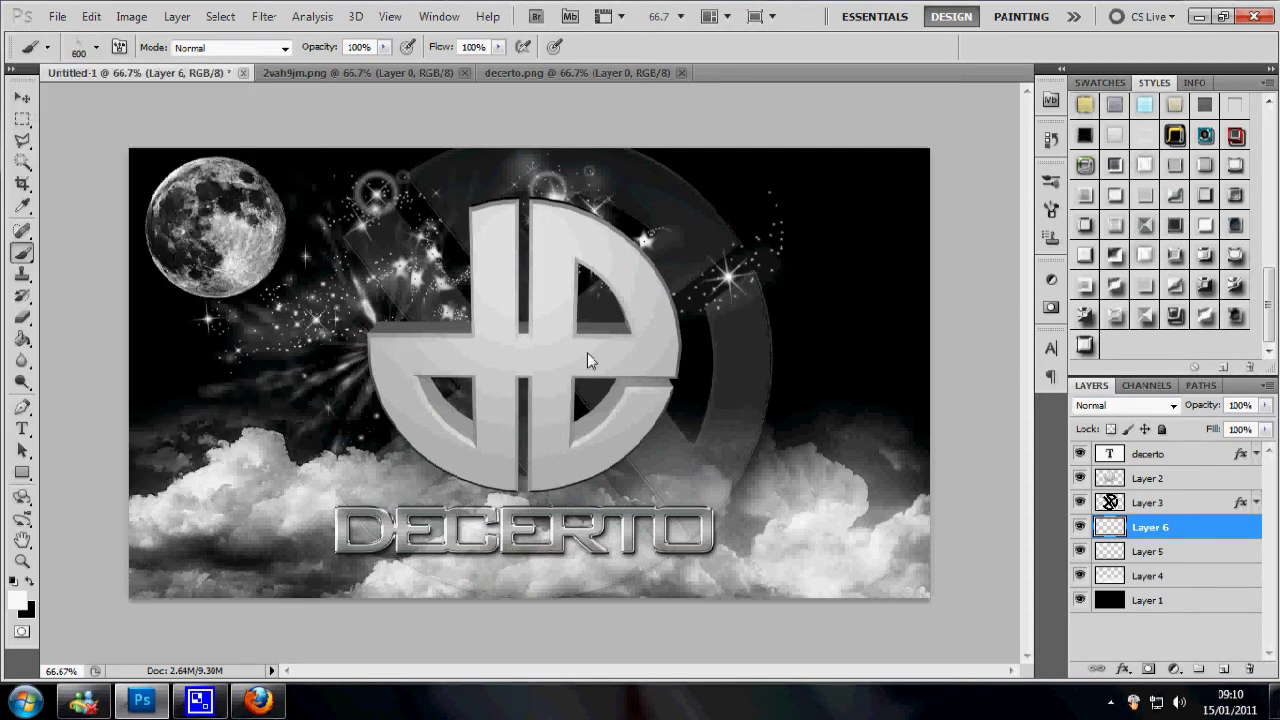
key(ctrl+z)
click(97, 47)
Load the crcina_2.abr brush set into the Brush Preset picker.
click(236, 79)
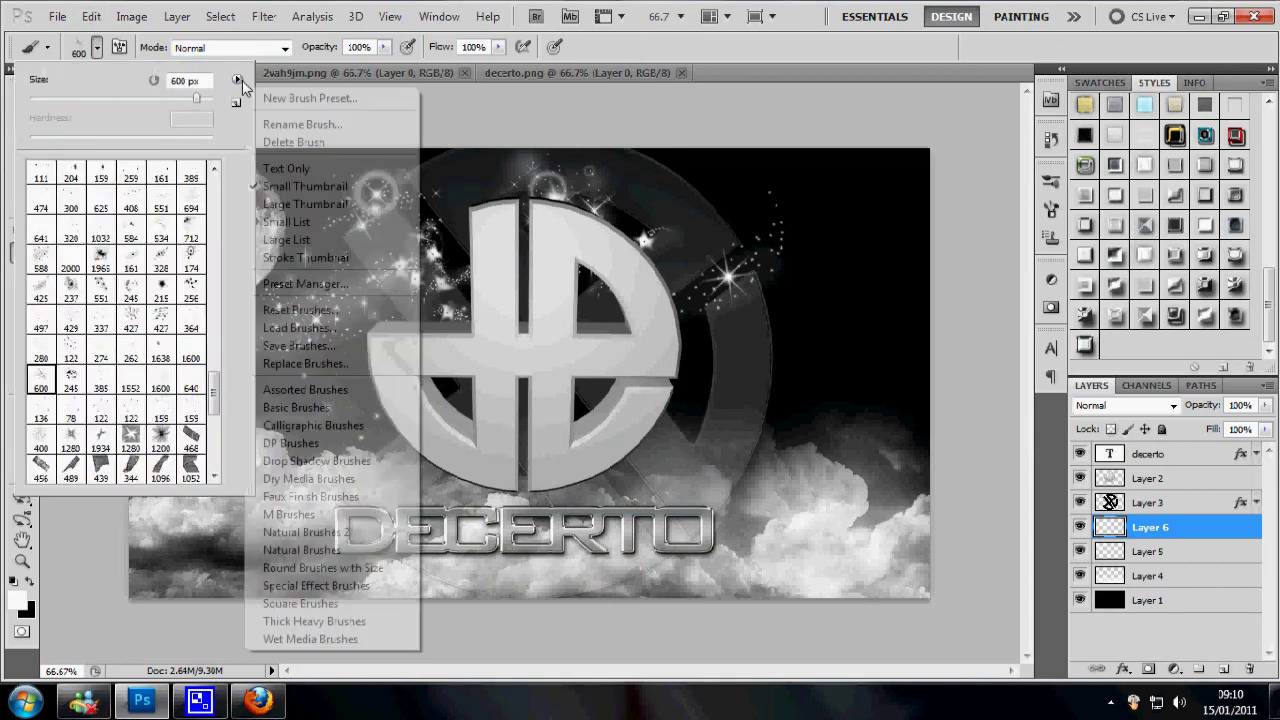
click(330, 306)
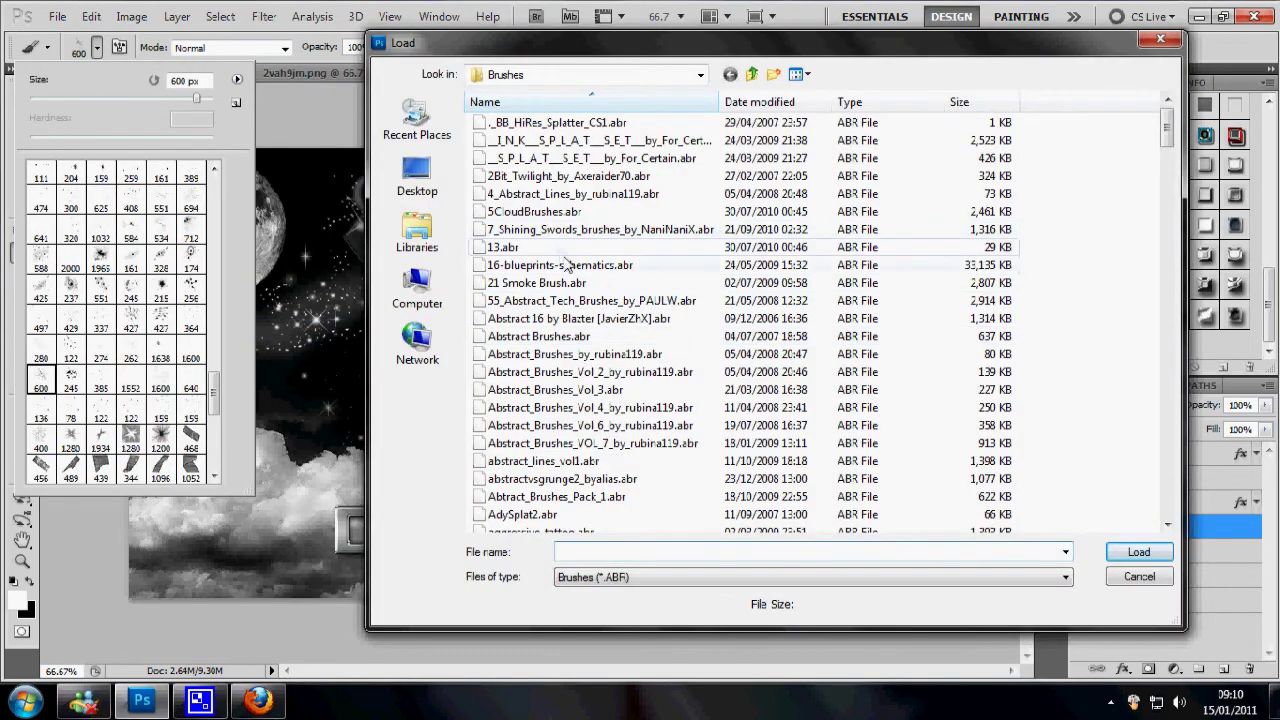
scroll(1176, 143, down, 10)
double_click(520, 505)
scroll(226, 331, down, 2)
scroll(200, 380, down, 10)
Try the 245, 256, 425 and 328 px sparkle presets and stamp a small sparkle near the logo.
click(192, 442)
click(798, 236)
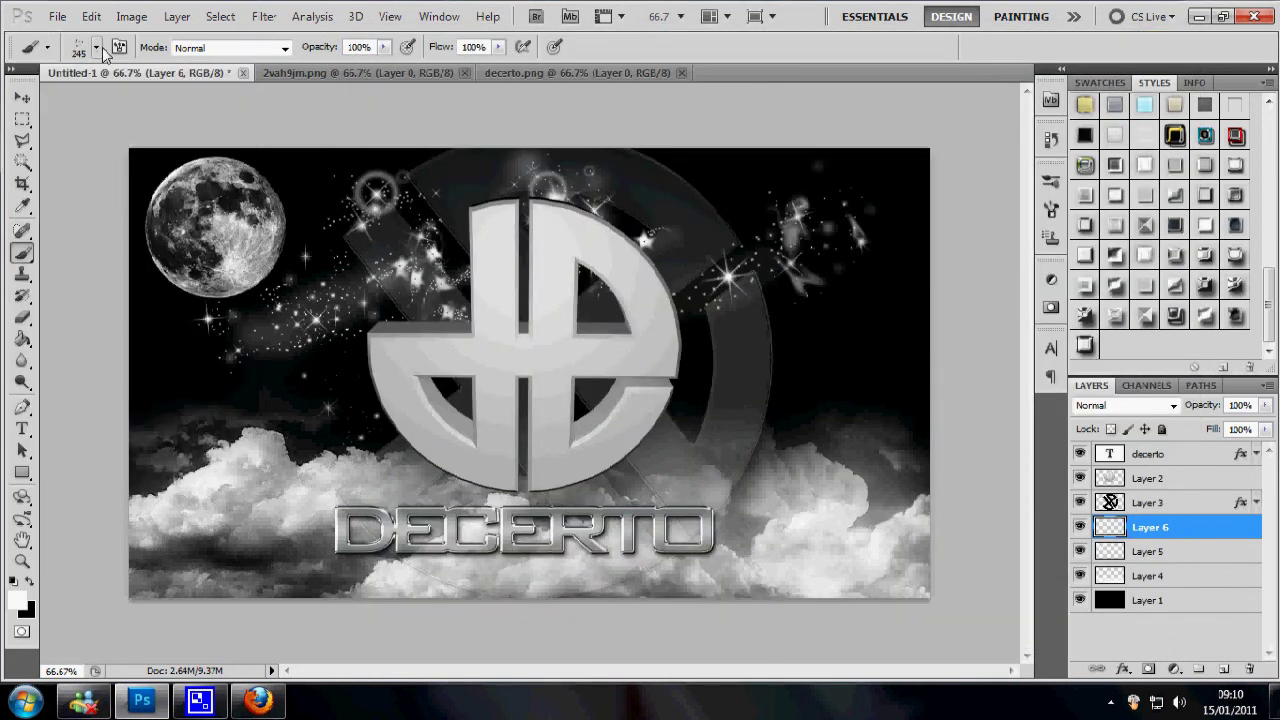
click(97, 47)
click(71, 468)
click(101, 442)
key(Return)
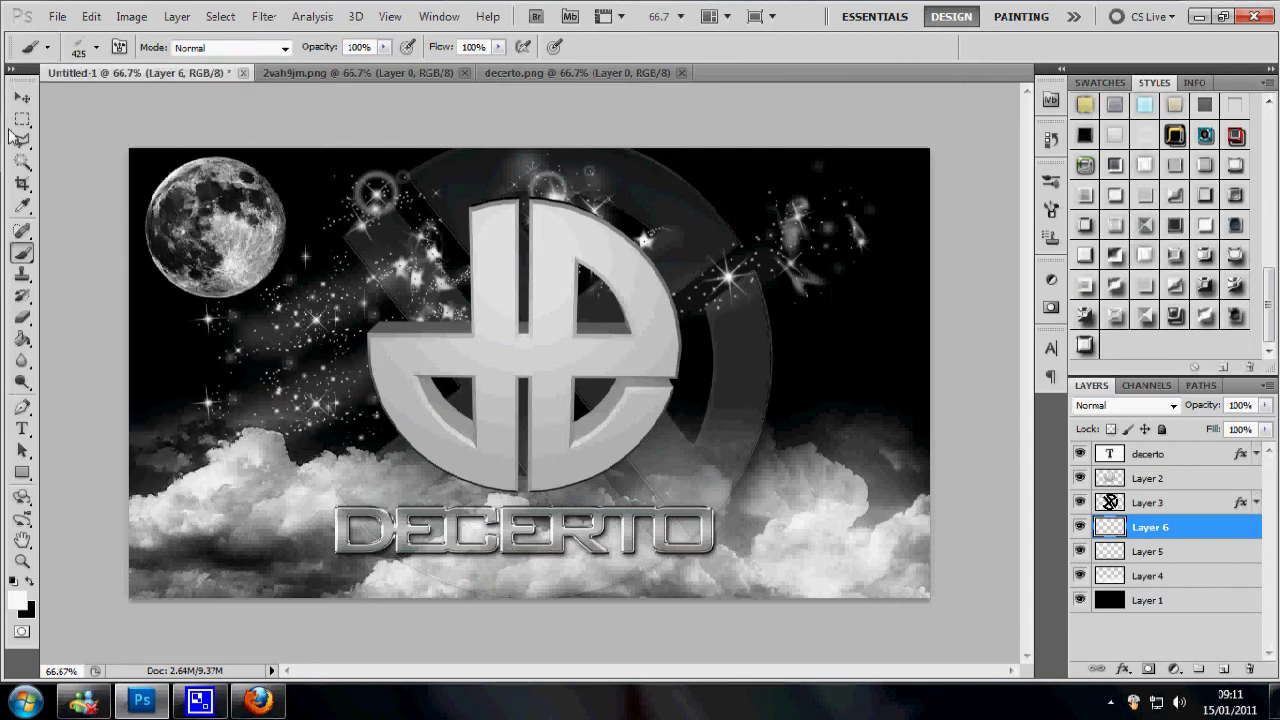
click(95, 48)
click(196, 418)
key(Return)
click(305, 256)
Stamp a 245 px sparkle cluster beside the logo, then select the 256 px brush.
click(95, 48)
click(191, 440)
click(378, 230)
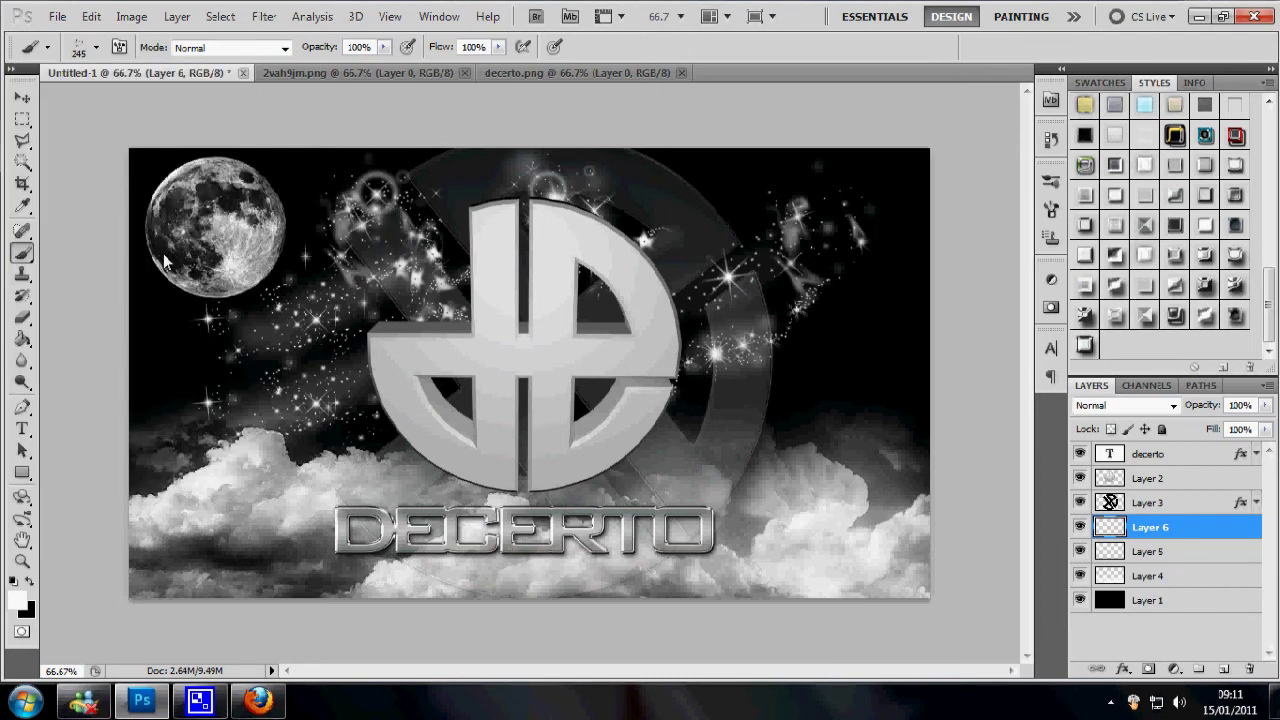
click(96, 48)
click(71, 468)
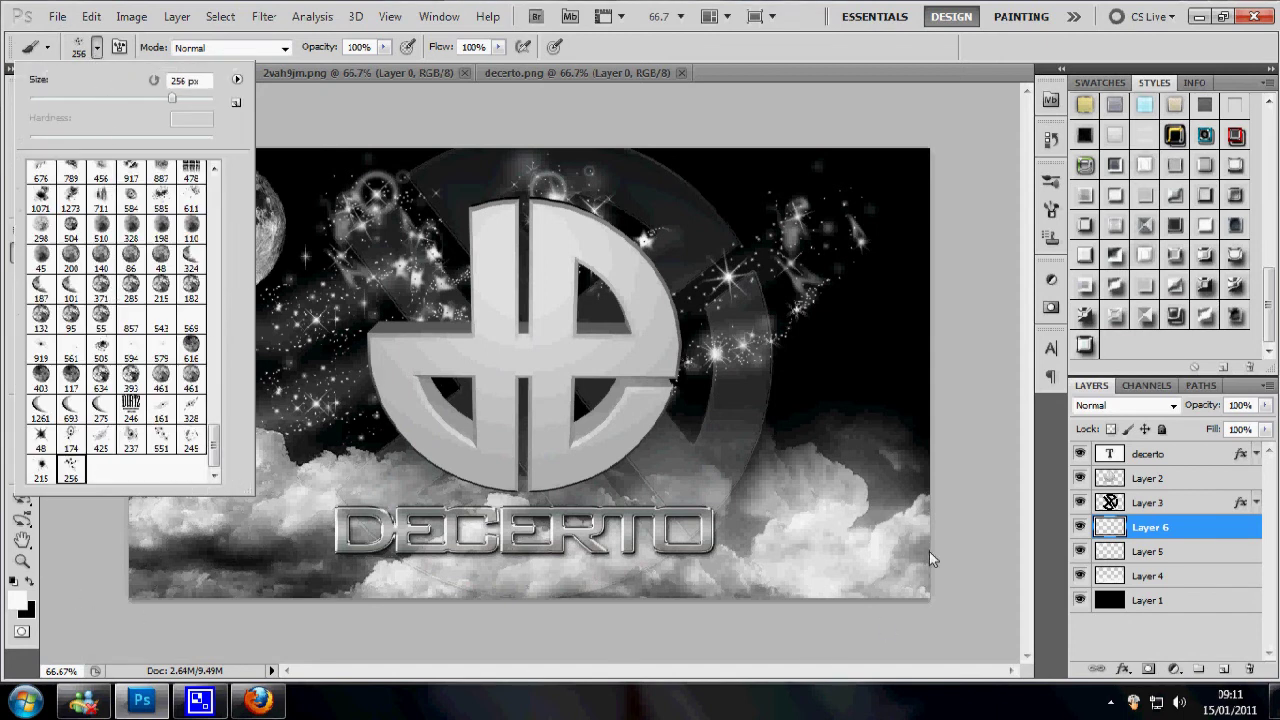
Switch through the 328 px brush to the 551 px brush and stamp a large sparkle on the right.
key(Return)
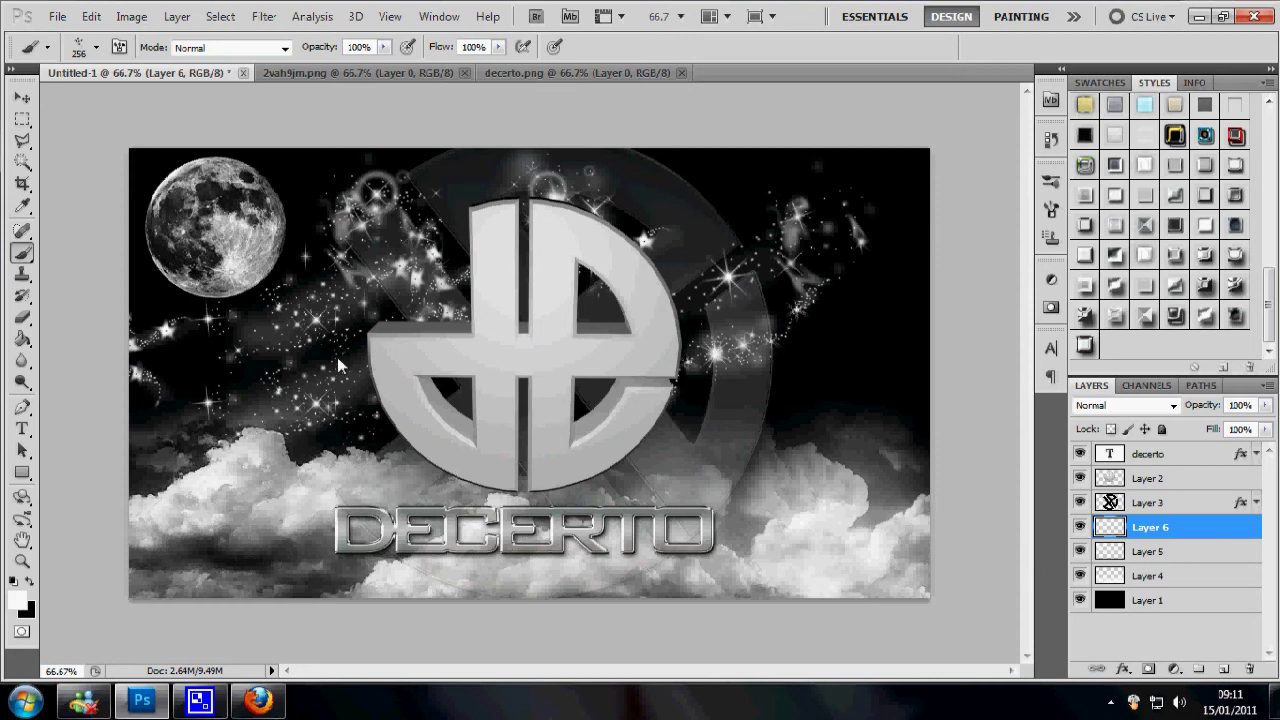
click(97, 48)
click(191, 405)
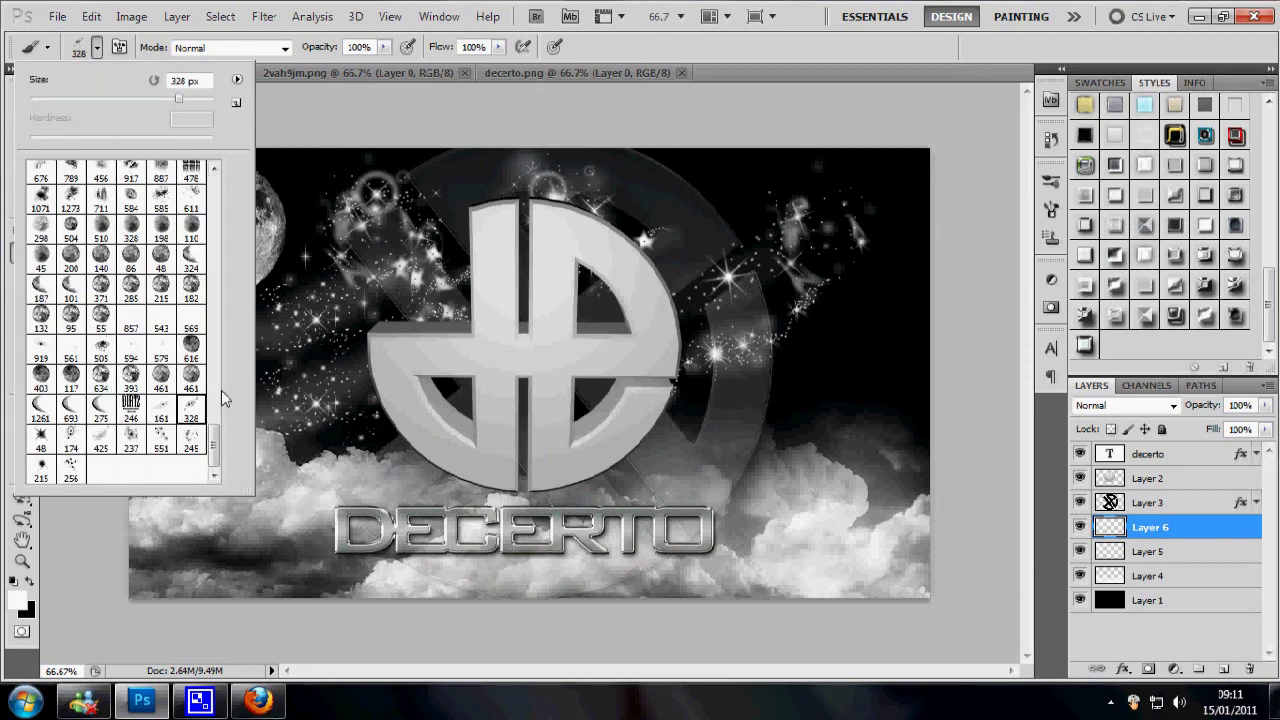
key(Return)
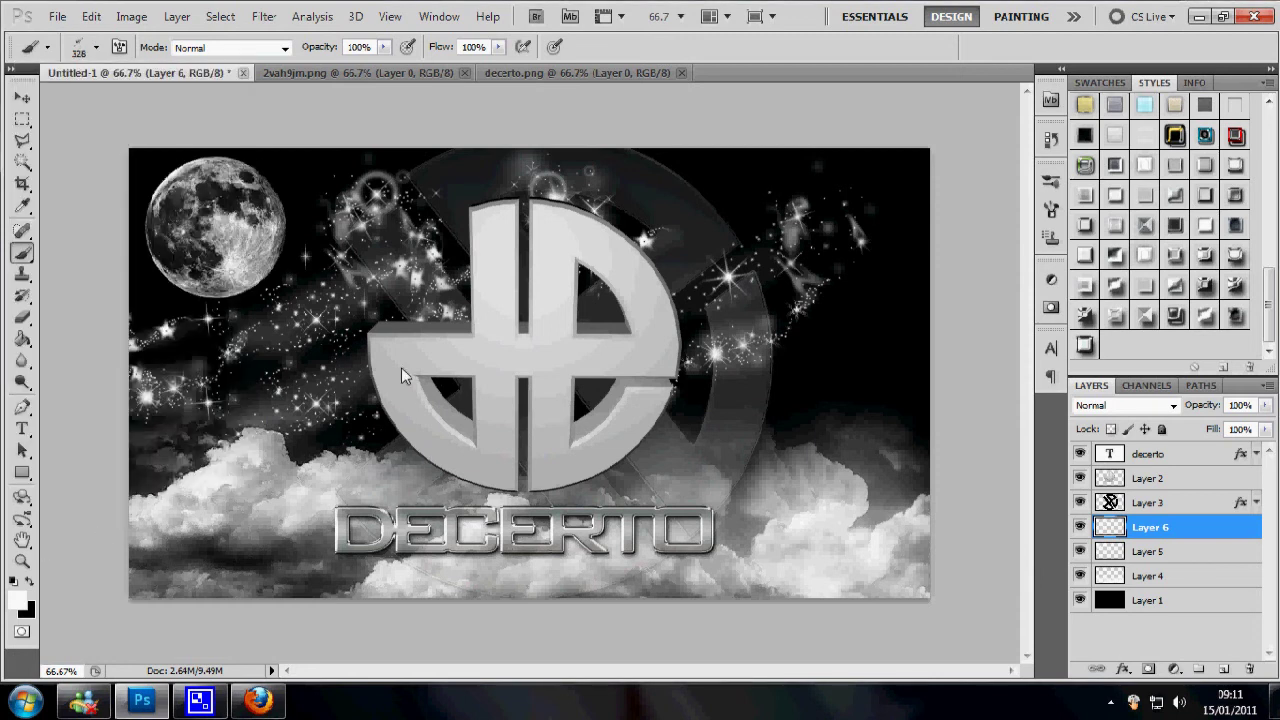
click(97, 48)
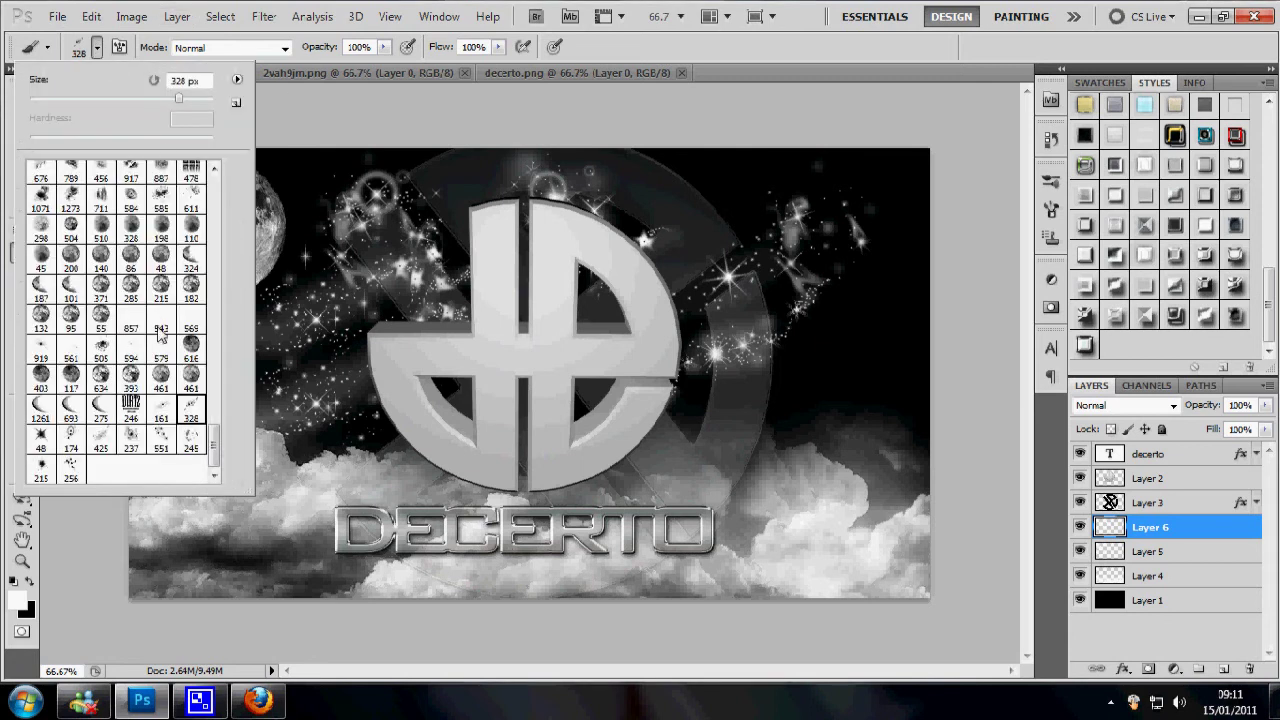
click(163, 447)
click(825, 324)
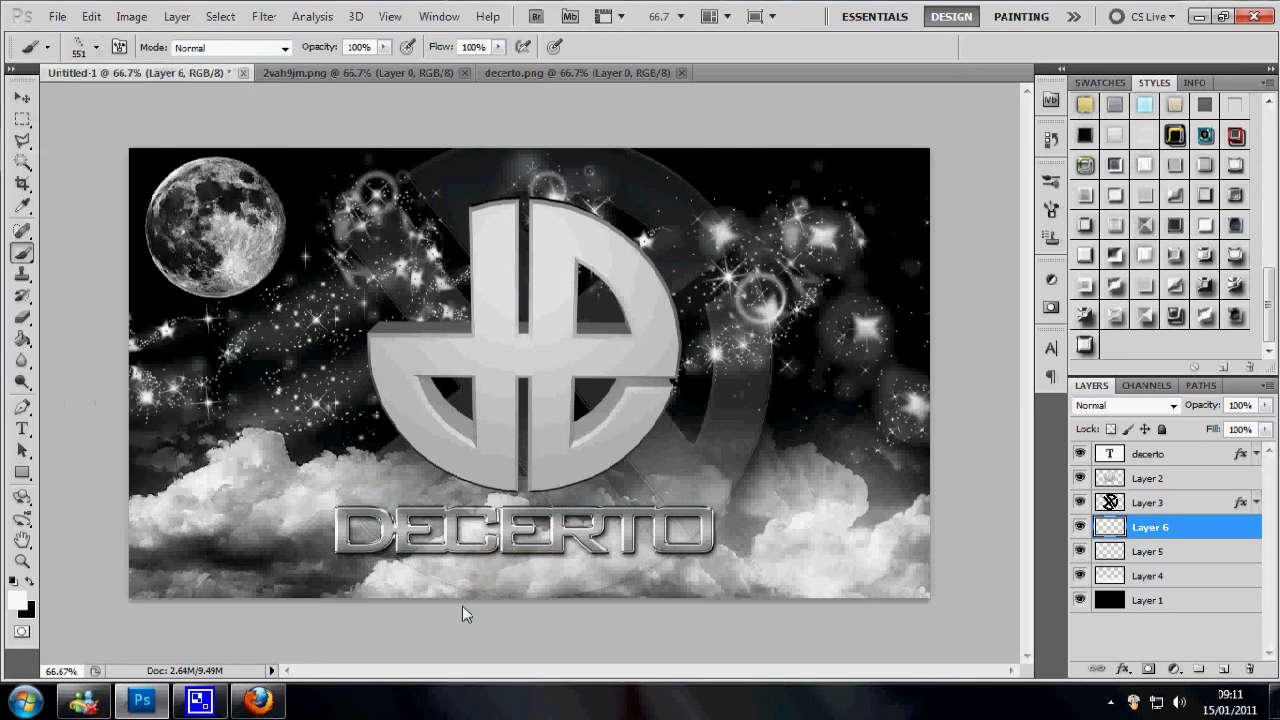
Change the brush preset to 174 px, then back to 256 px.
click(97, 50)
click(71, 438)
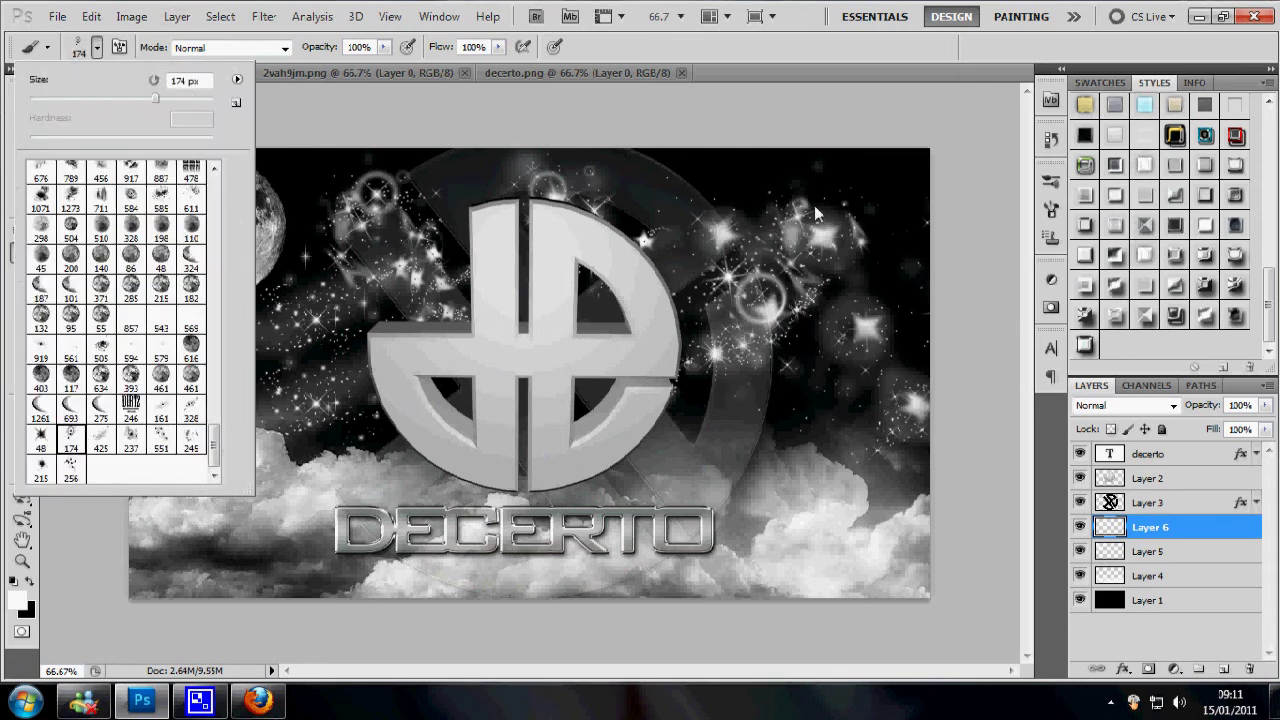
key(Return)
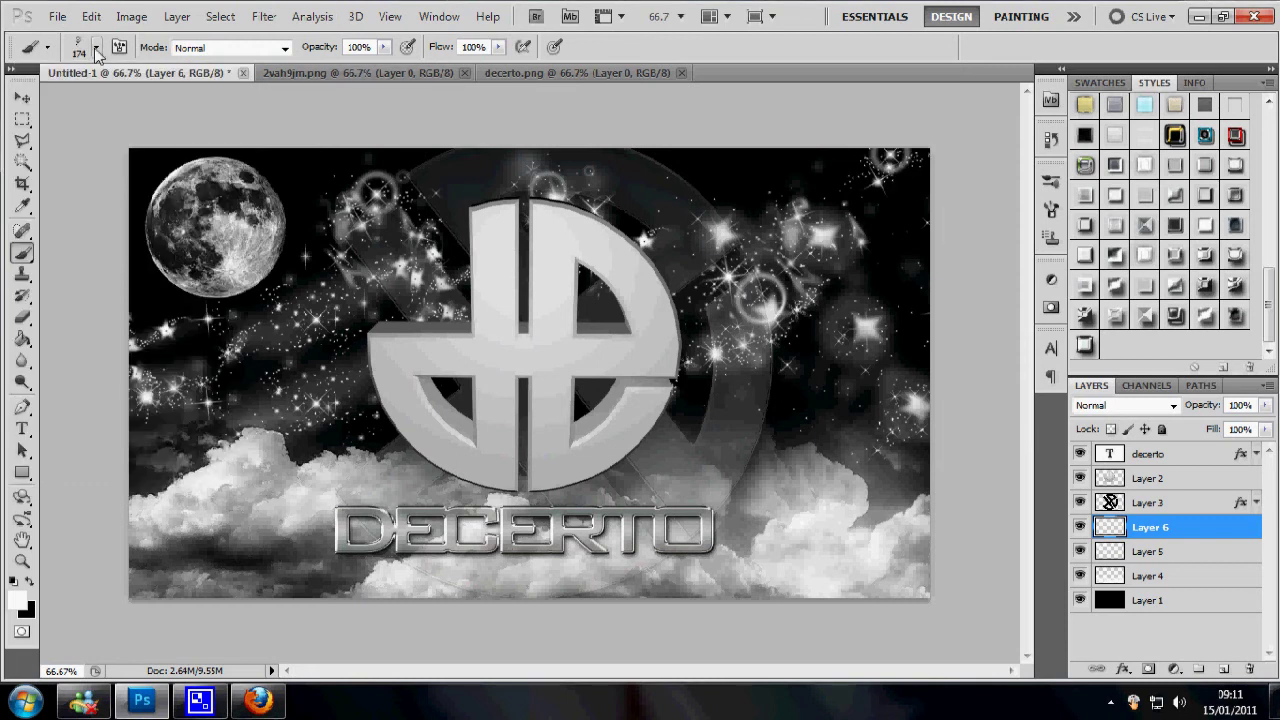
click(97, 48)
click(70, 470)
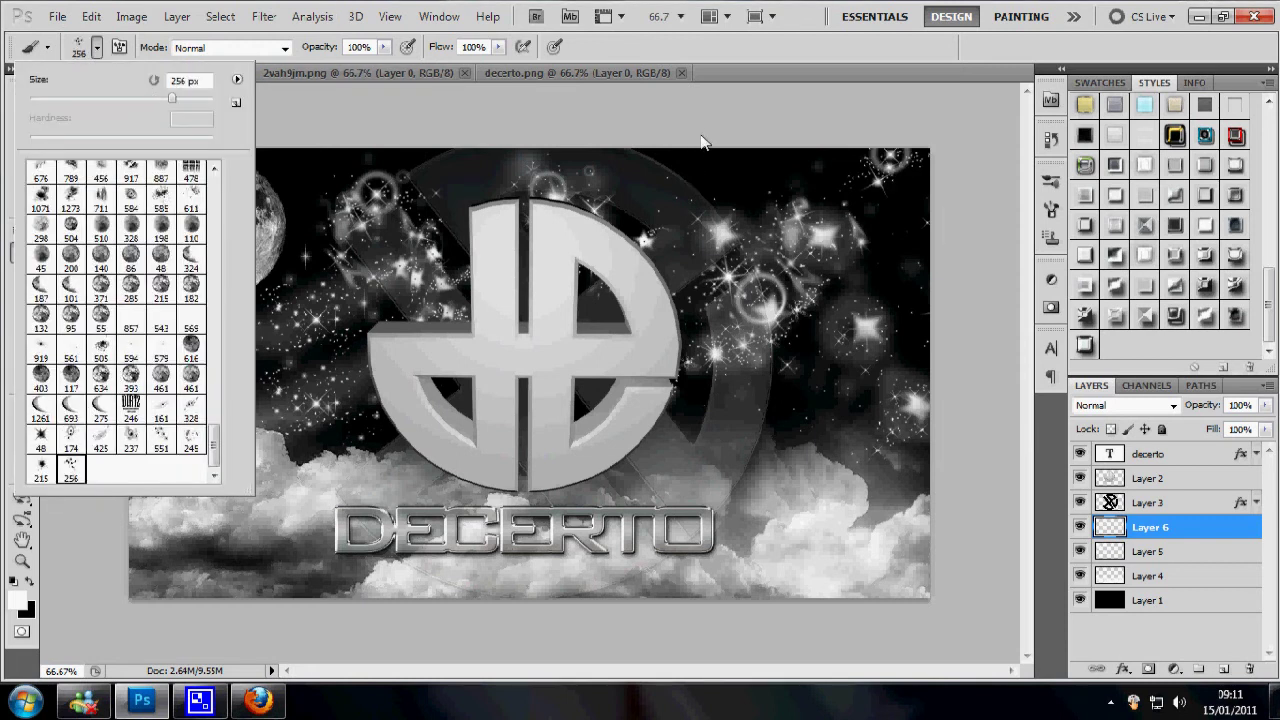
key(Return)
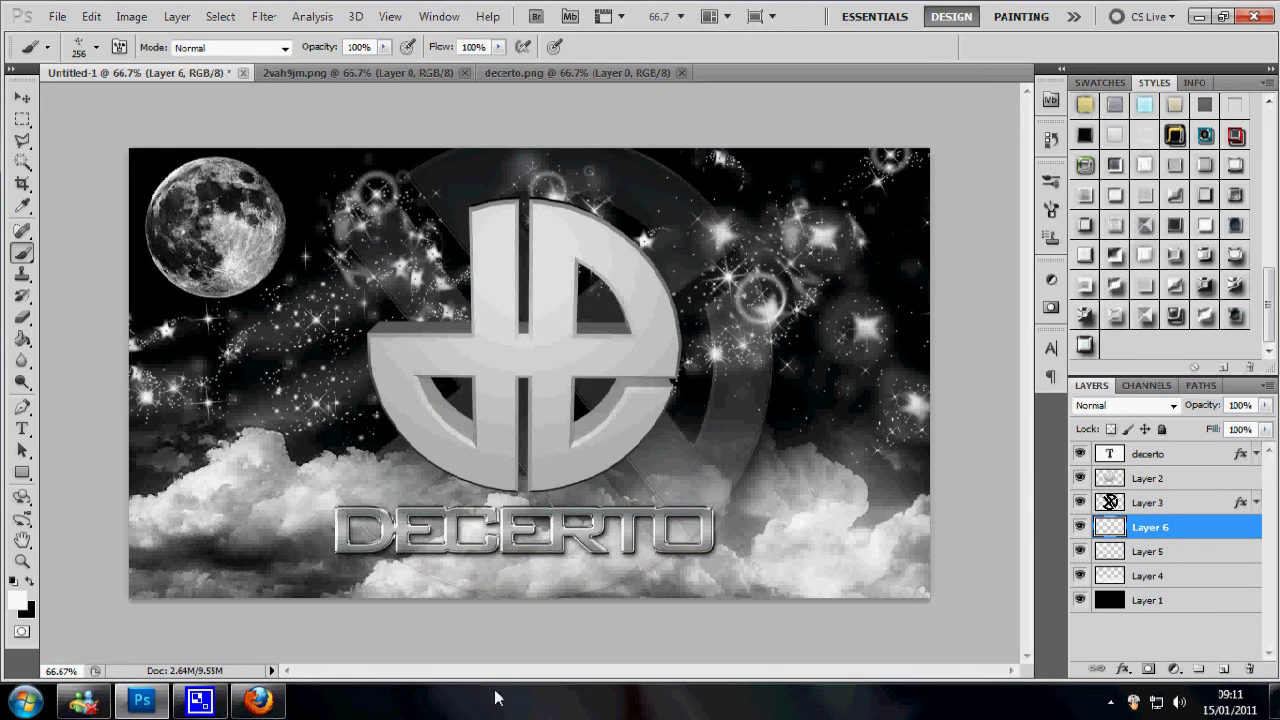
Minimize Photoshop and stop the screen recorder from its notification-area icon.
right_click(226, 688)
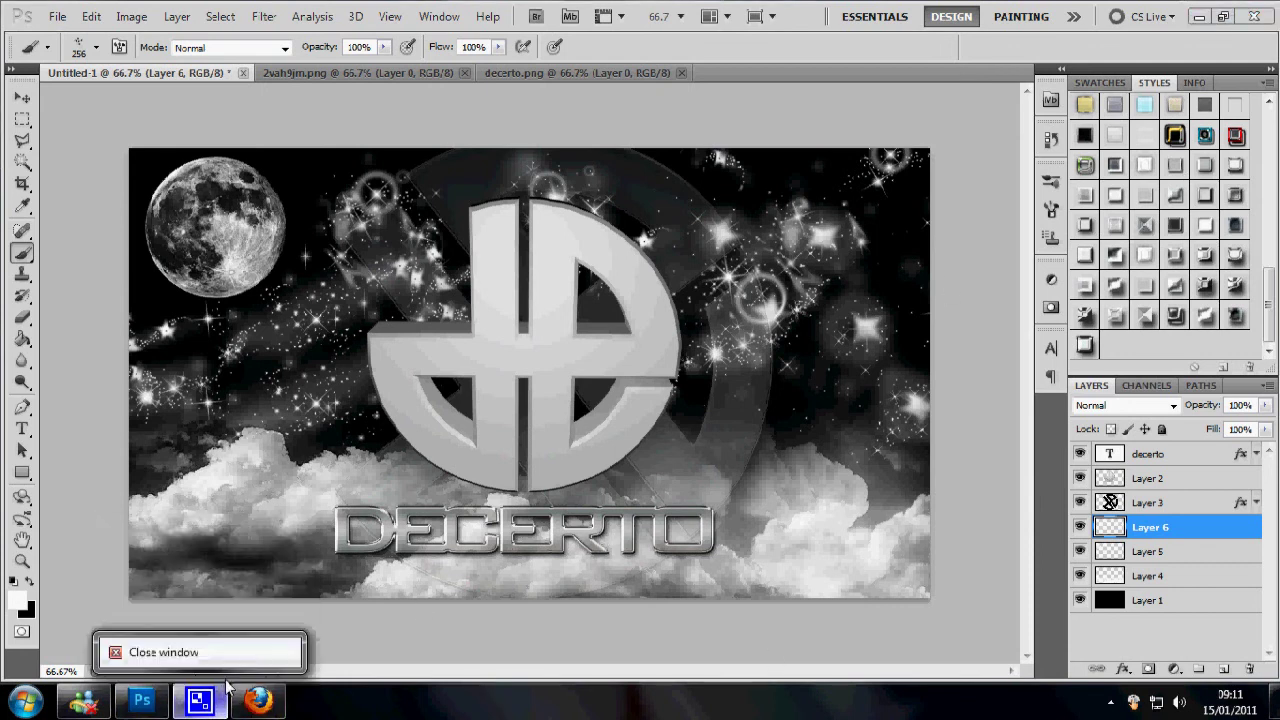
click(1199, 17)
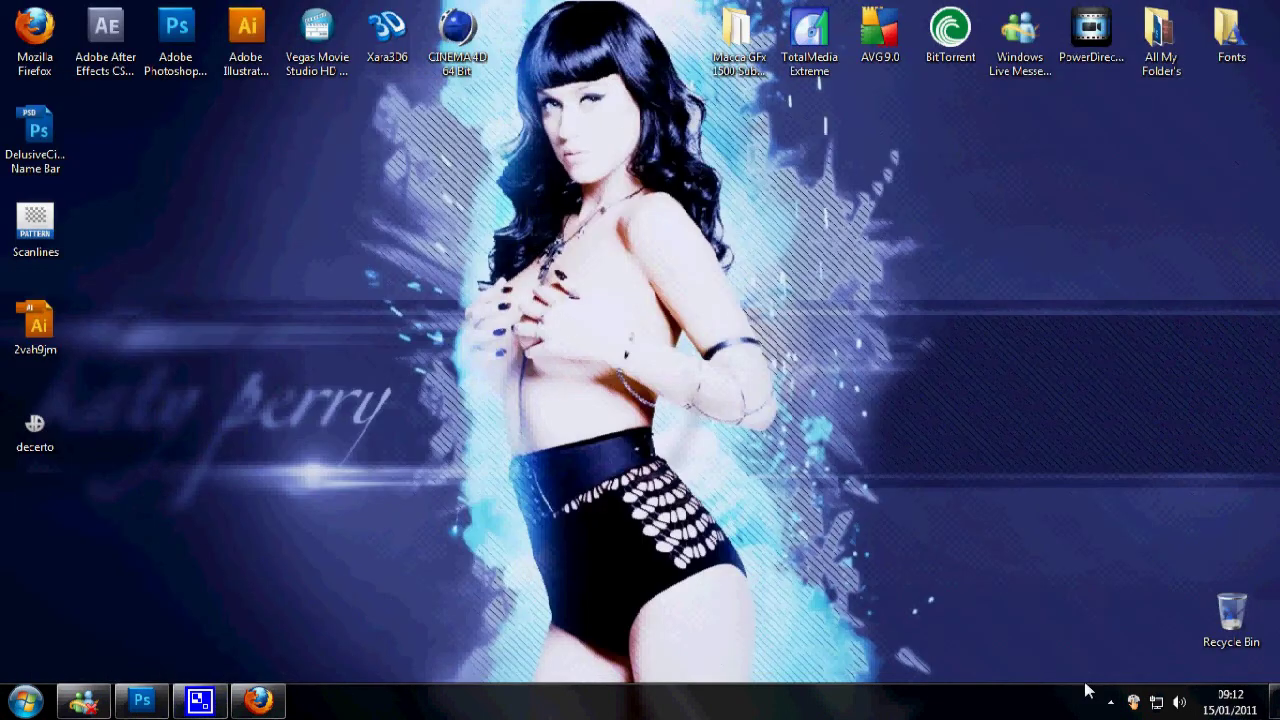
click(1110, 702)
right_click(1078, 605)
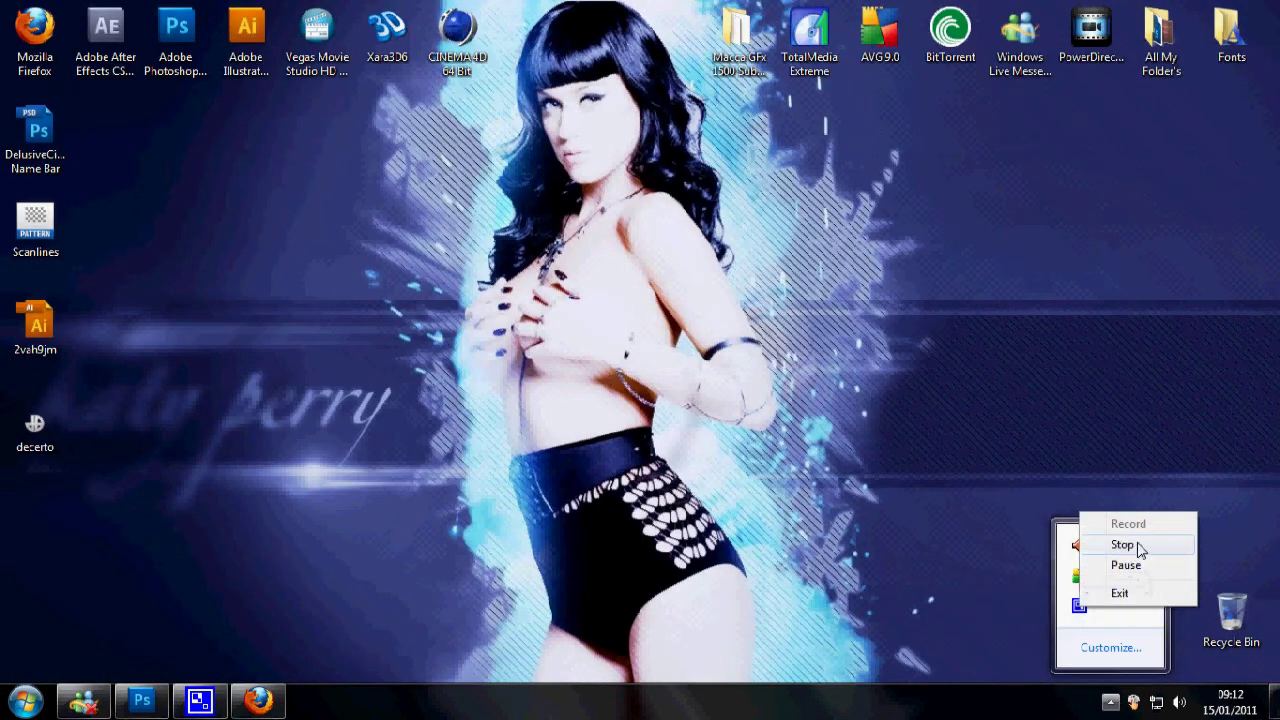
click(1122, 545)
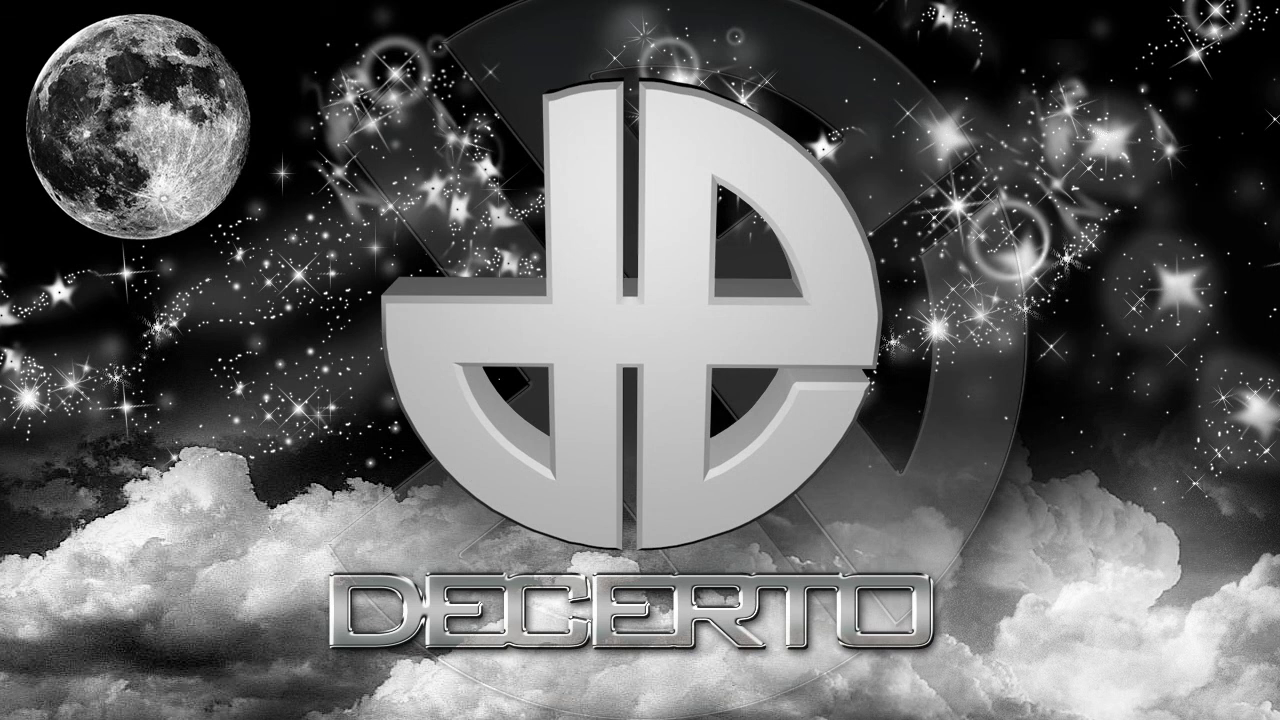